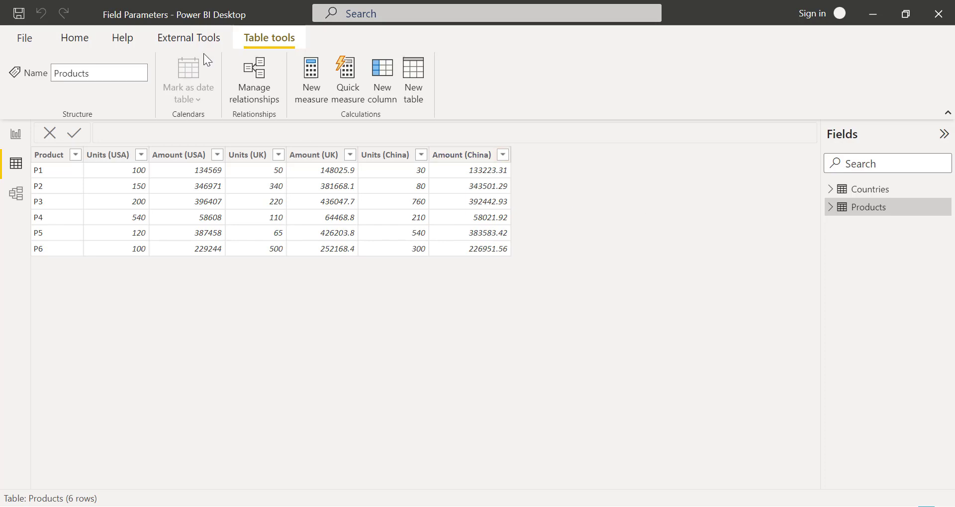
- Turn on the Field parameters preview feature in Options and look over the New parameter types
{"action": "left_click", "coordinate": [16, 39]}
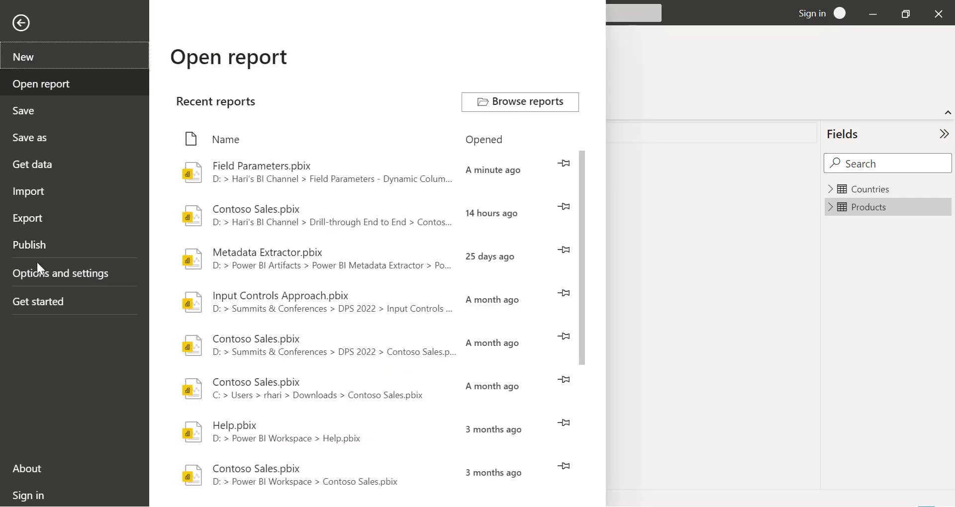
{"action": "left_click", "coordinate": [41, 276]}
{"action": "left_click", "coordinate": [231, 105]}
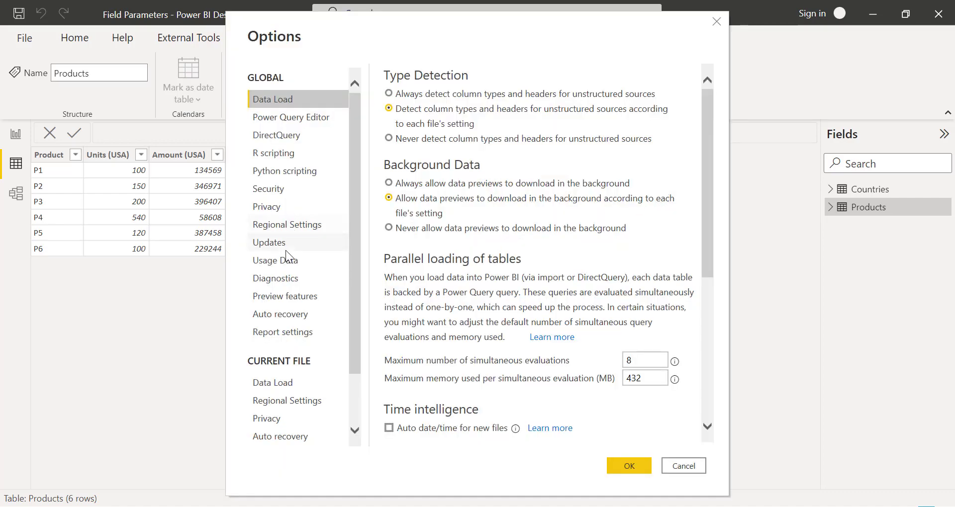
{"action": "left_click", "coordinate": [274, 300]}
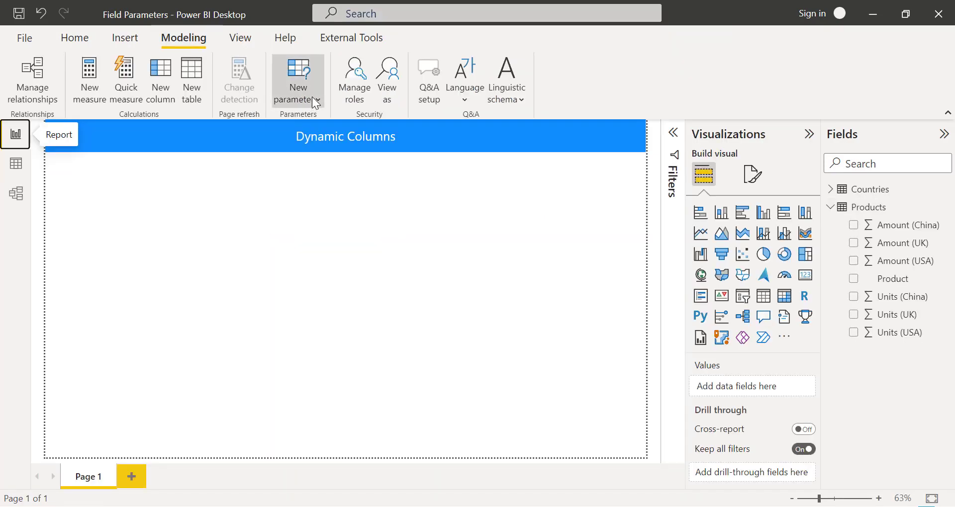
{"action": "left_click", "coordinate": [314, 102]}
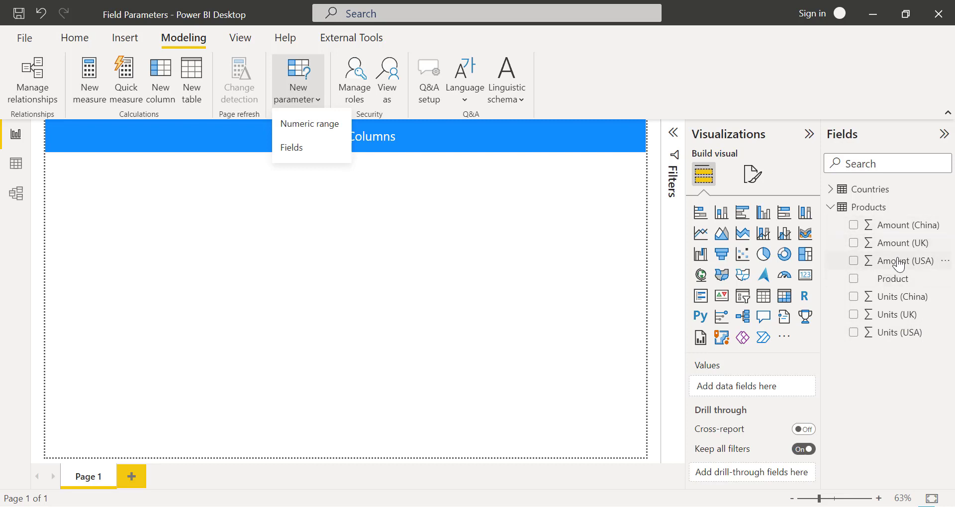
{"action": "left_click", "coordinate": [397, 235]}
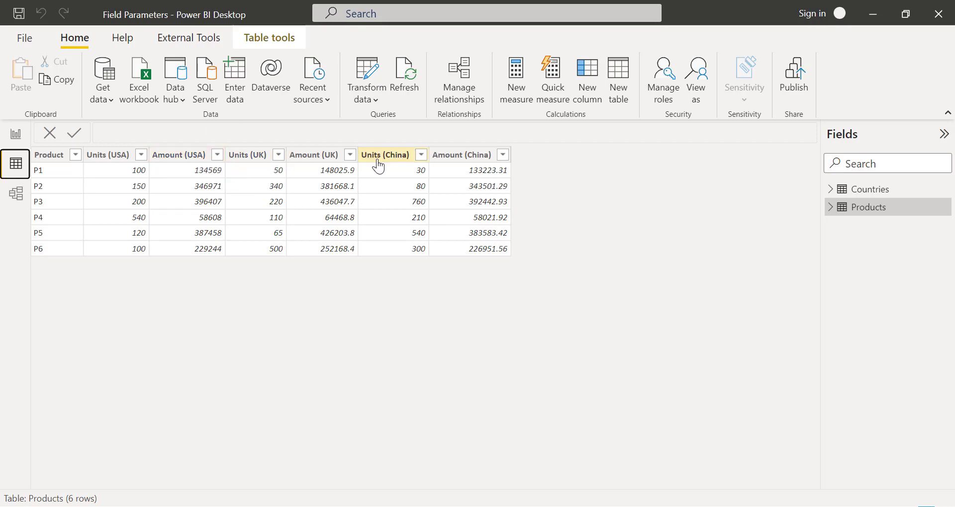
{"action": "left_click", "coordinate": [855, 196]}
{"action": "left_click", "coordinate": [48, 155]}
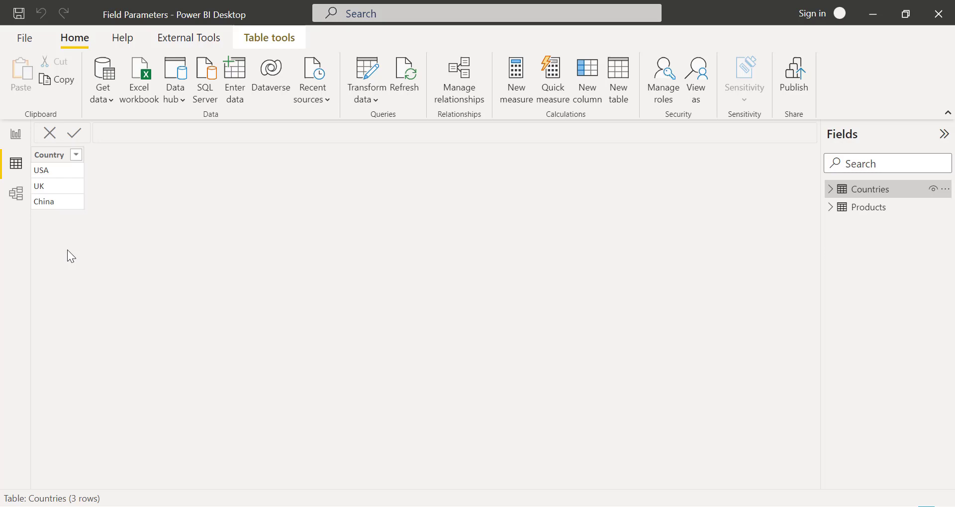
- Add a Country slicer from the Countries table and shrink it into the page's top-right corner
{"action": "left_click", "coordinate": [14, 138]}
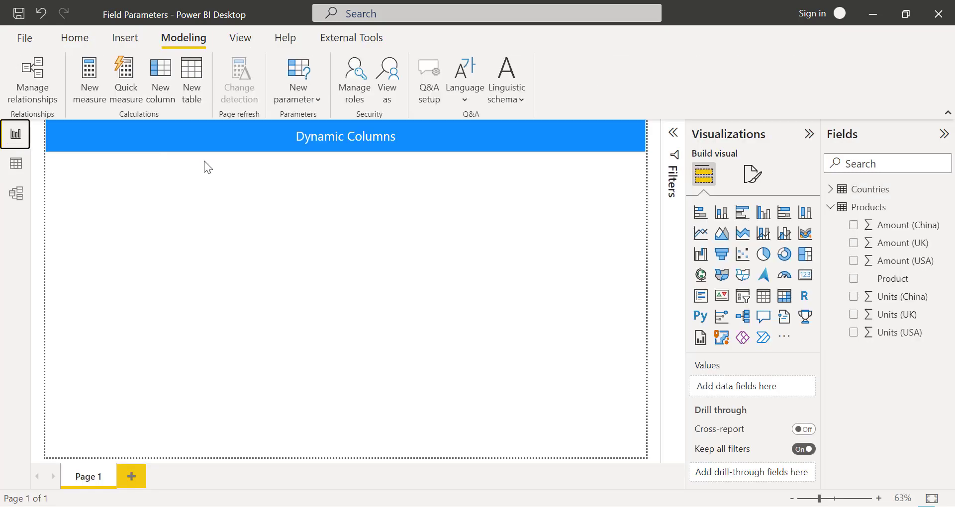
{"action": "left_click", "coordinate": [830, 189]}
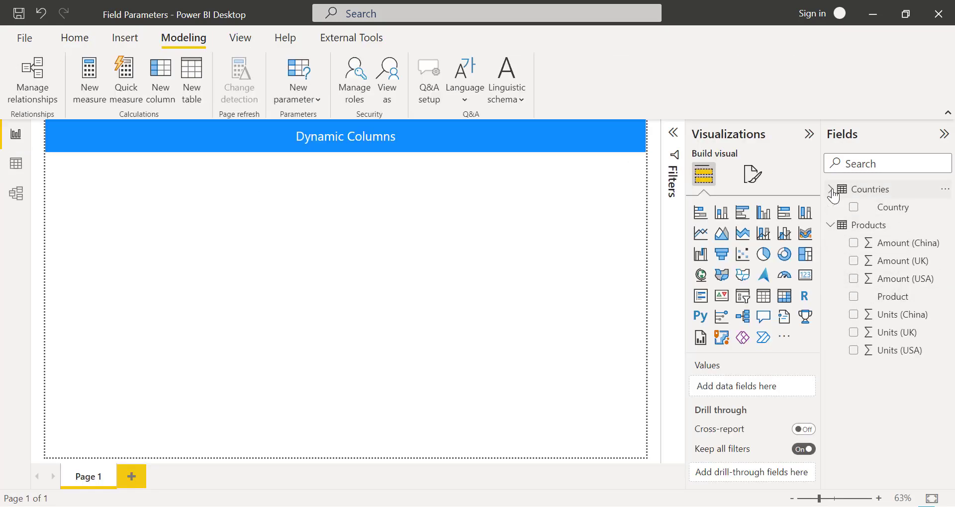
{"action": "left_click", "coordinate": [853, 207]}
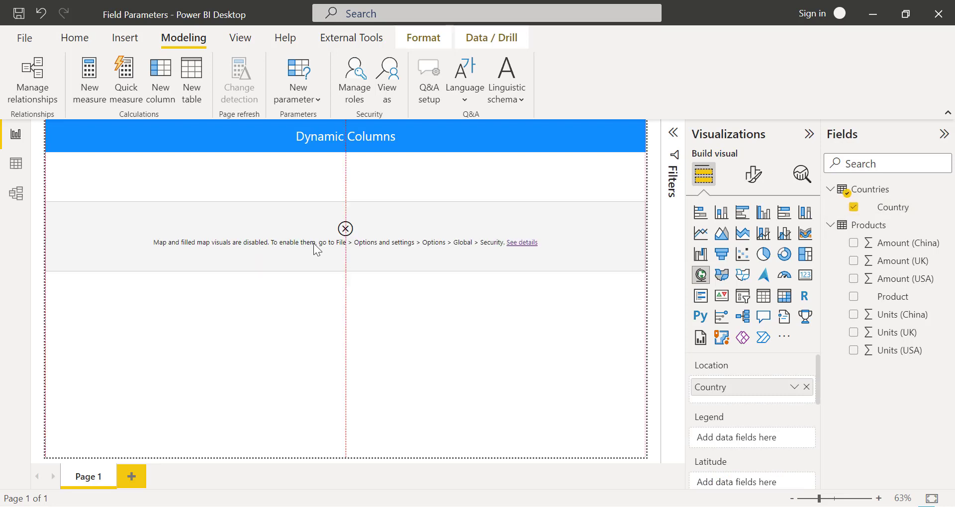
{"action": "left_click", "coordinate": [747, 295]}
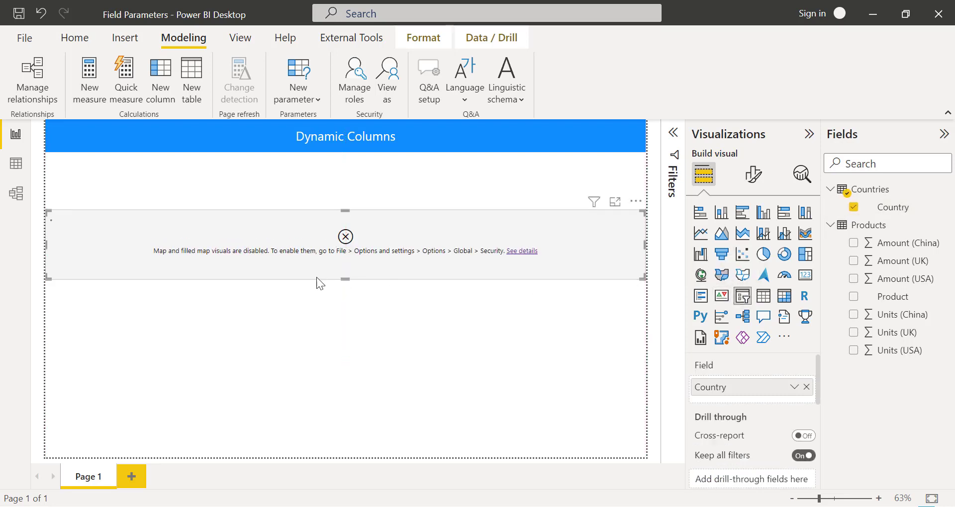
{"action": "left_click_drag", "start_coordinate": [53, 281], "coordinate": [607, 242]}
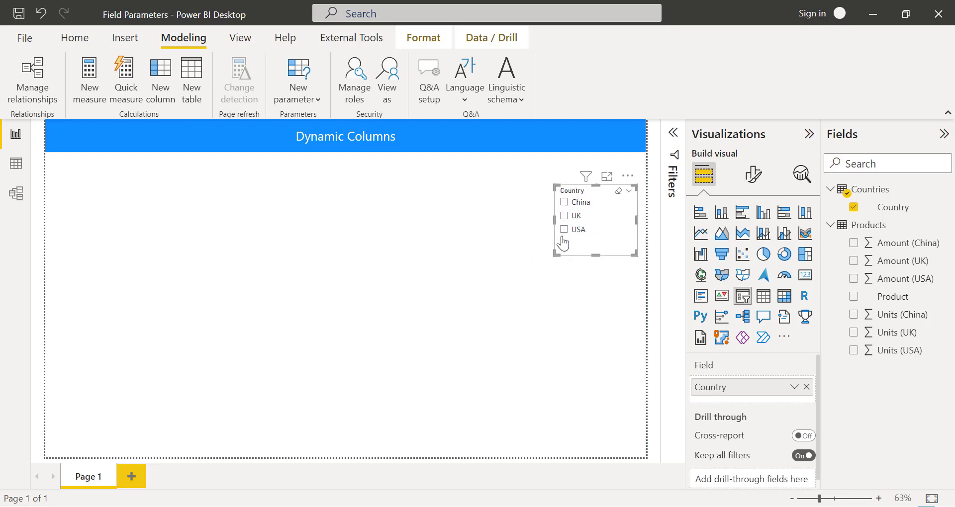
{"action": "left_click", "coordinate": [578, 326]}
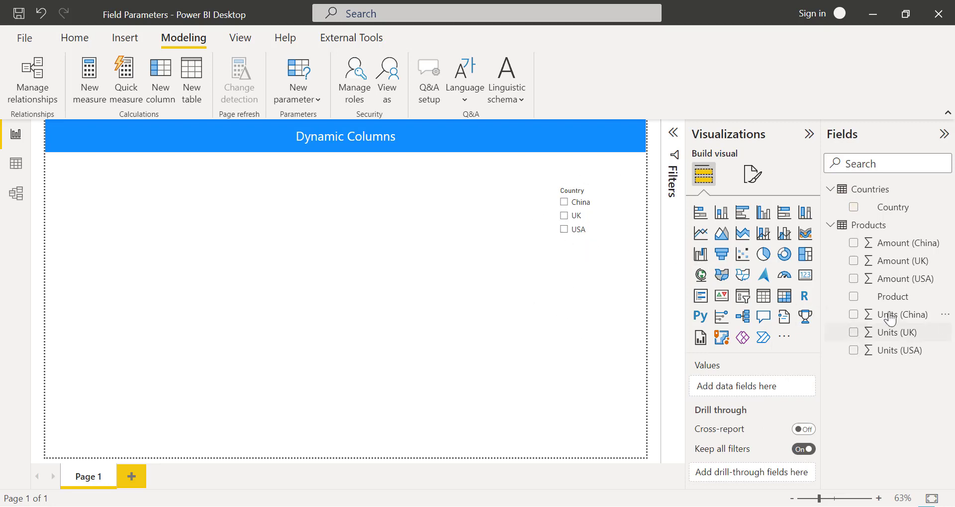
- Build a table of Product with Units and Amount columns for USA, UK and China
{"action": "left_click", "coordinate": [853, 297]}
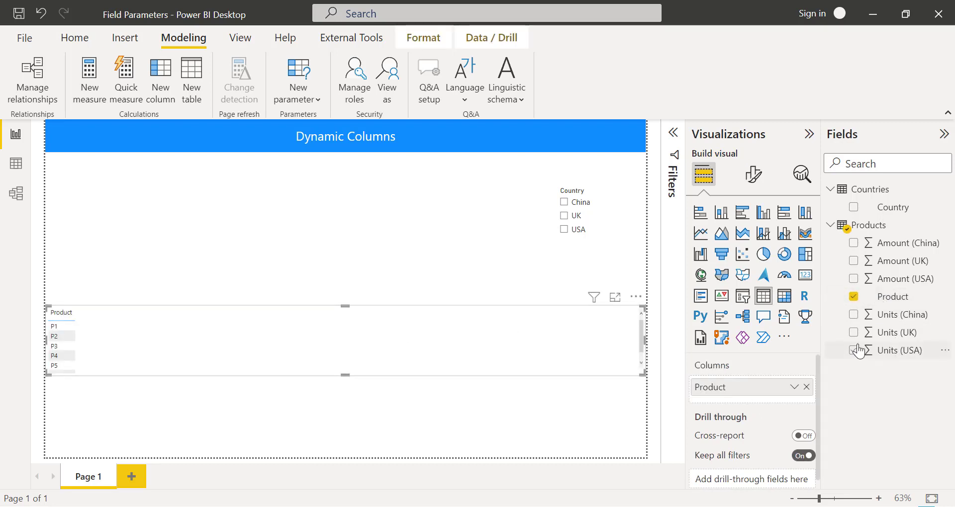
{"action": "left_click", "coordinate": [853, 351]}
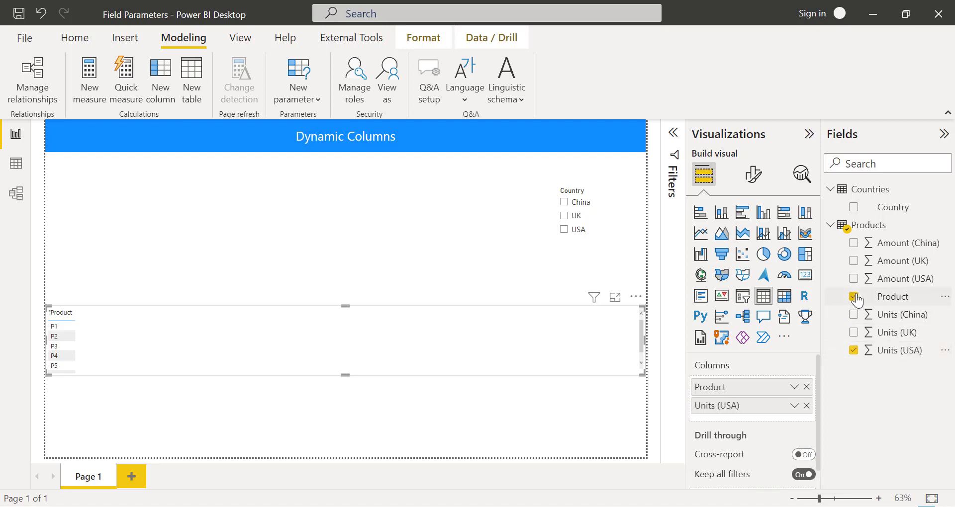
{"action": "left_click", "coordinate": [853, 278]}
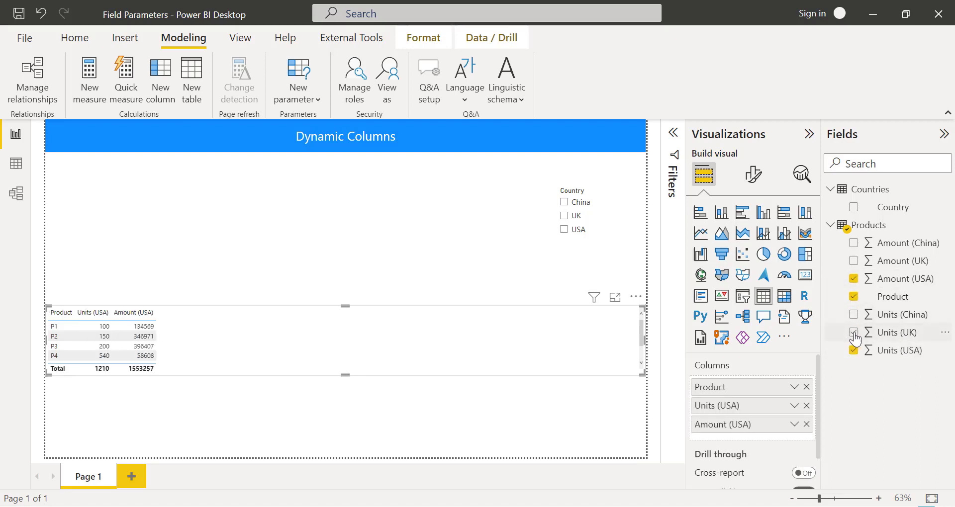
{"action": "left_click", "coordinate": [853, 332]}
{"action": "left_click", "coordinate": [853, 261]}
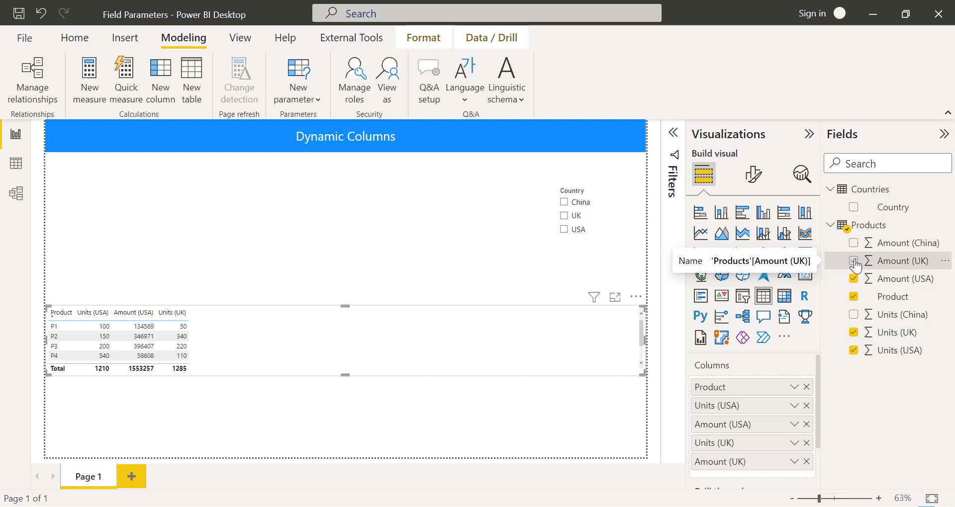
{"action": "left_click", "coordinate": [853, 315]}
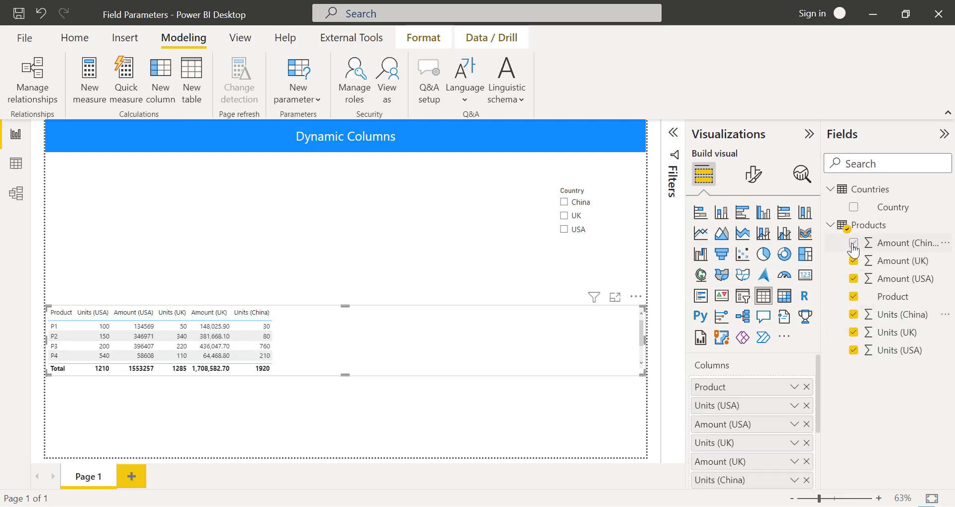
{"action": "left_click", "coordinate": [853, 243]}
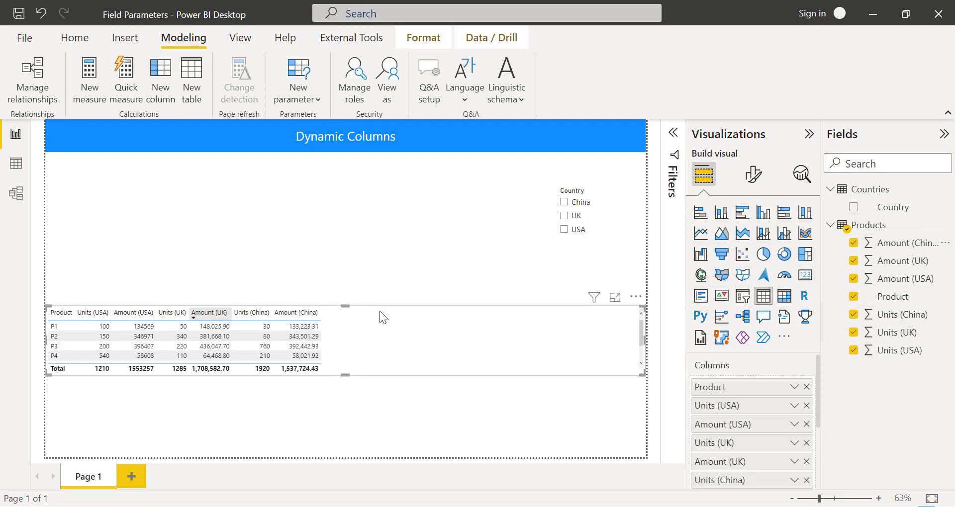
- Resize the table and place it below the slicer, then filter the slicer to UK
{"action": "left_click_drag", "start_coordinate": [345, 305], "coordinate": [345, 213]}
{"action": "left_click_drag", "start_coordinate": [48, 293], "coordinate": [373, 294]}
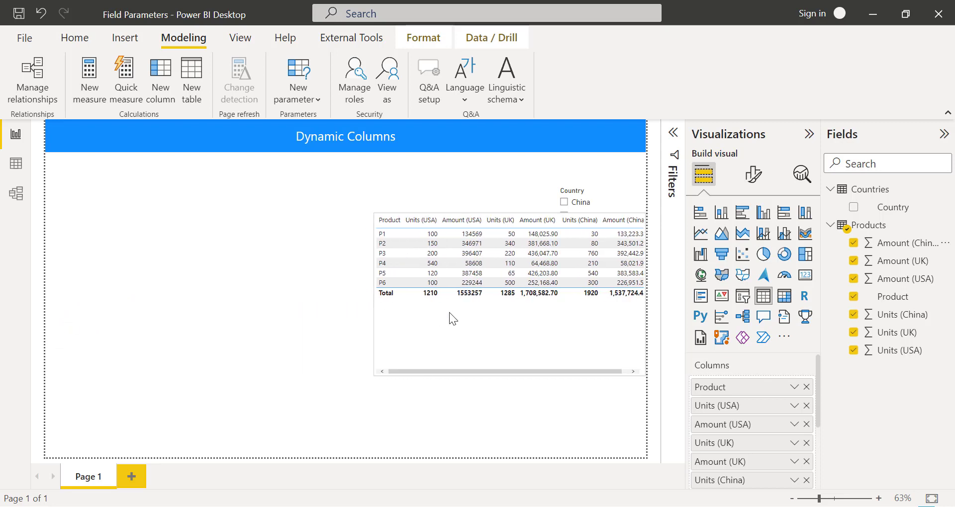
{"action": "left_click_drag", "start_coordinate": [452, 318], "coordinate": [454, 374]}
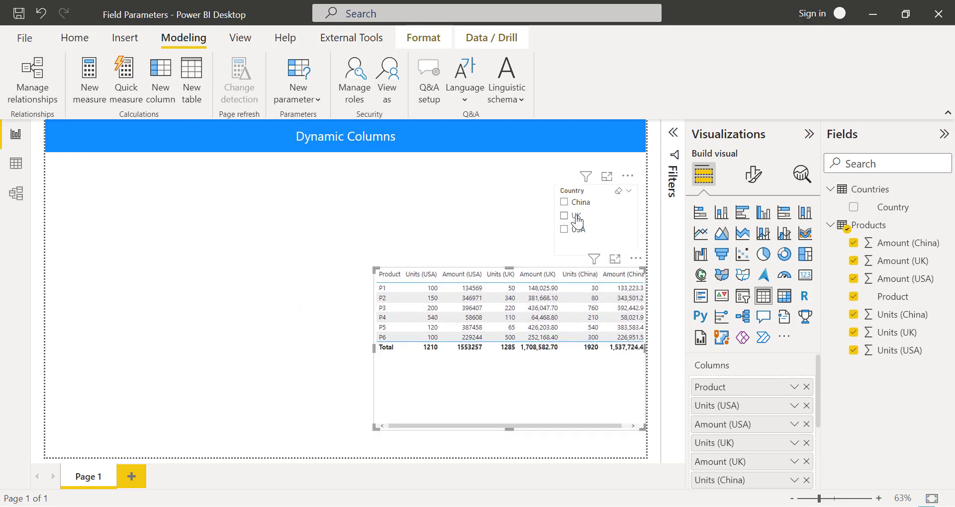
{"action": "left_click", "coordinate": [577, 219]}
{"action": "left_click", "coordinate": [529, 402]}
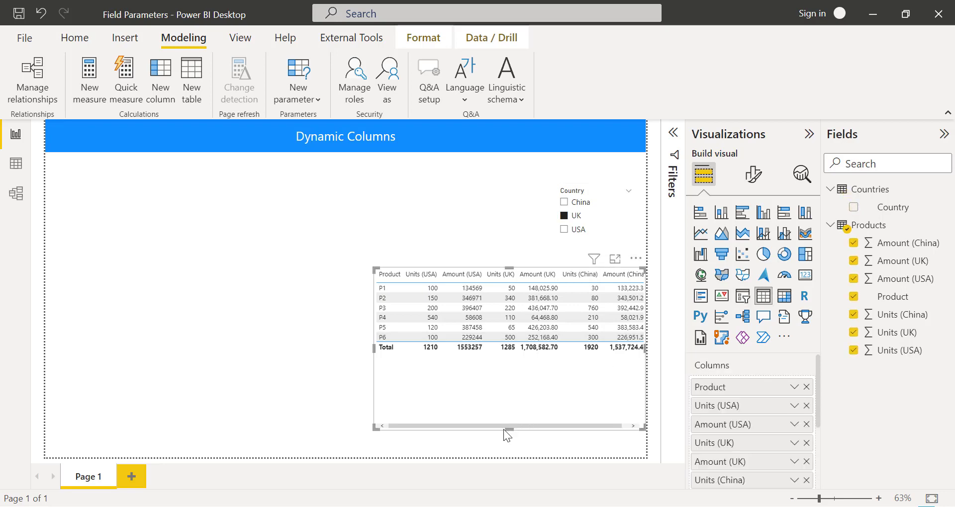
{"action": "left_click_drag", "start_coordinate": [505, 428], "coordinate": [544, 370]}
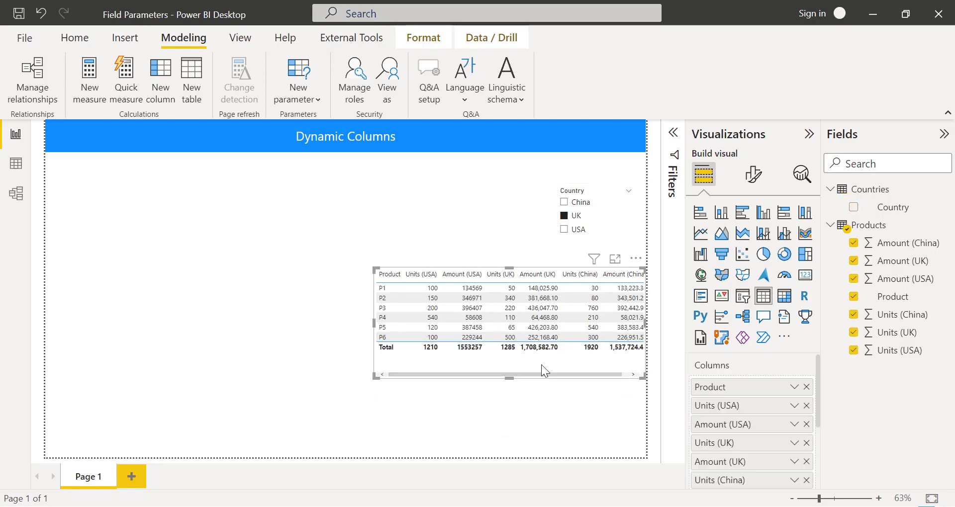
- Review the Products and Countries tables in Model view, where no relationship links them
{"action": "left_click", "coordinate": [16, 193]}
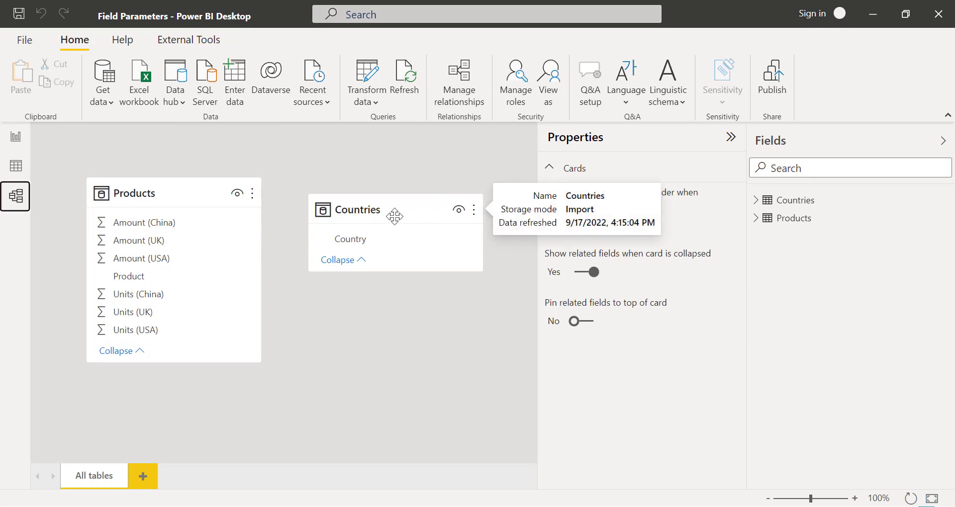
{"action": "left_click_drag", "start_coordinate": [385, 210], "coordinate": [408, 199]}
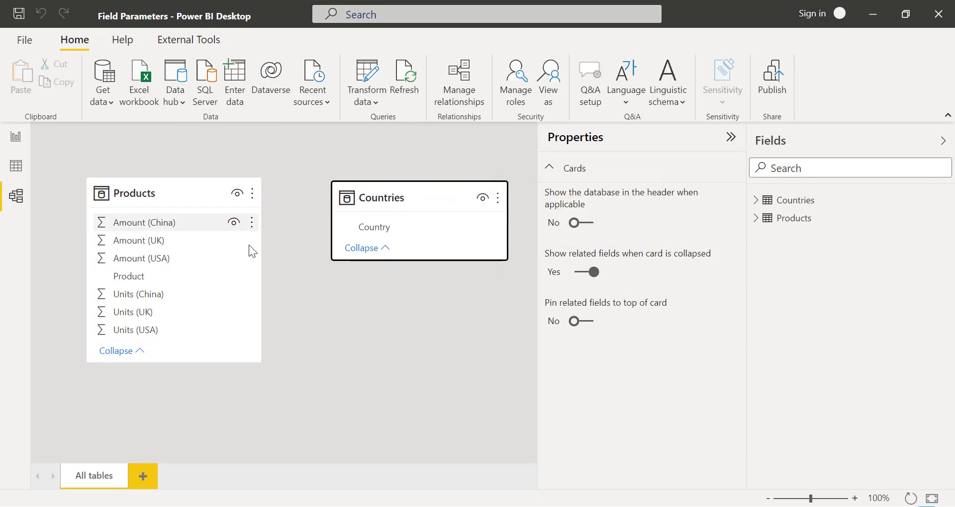
{"action": "left_click", "coordinate": [614, 149]}
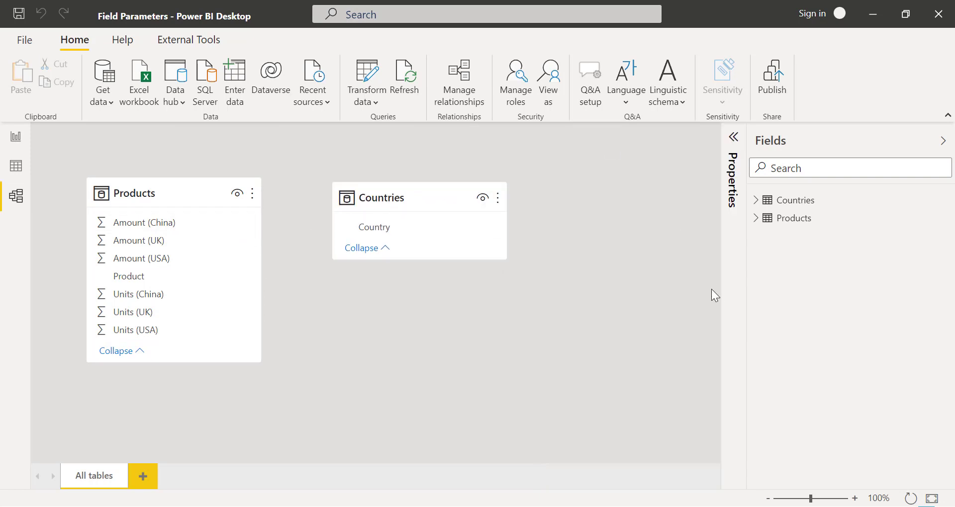
{"action": "left_click", "coordinate": [11, 133]}
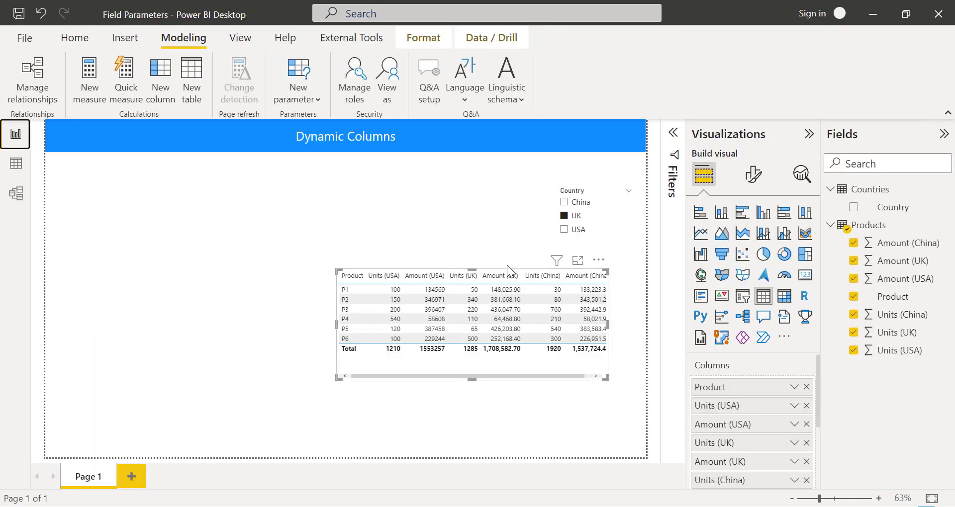
- Start a new Fields parameter named FP_Country and expand the Products fields
{"action": "left_click_drag", "start_coordinate": [507, 271], "coordinate": [472, 269]}
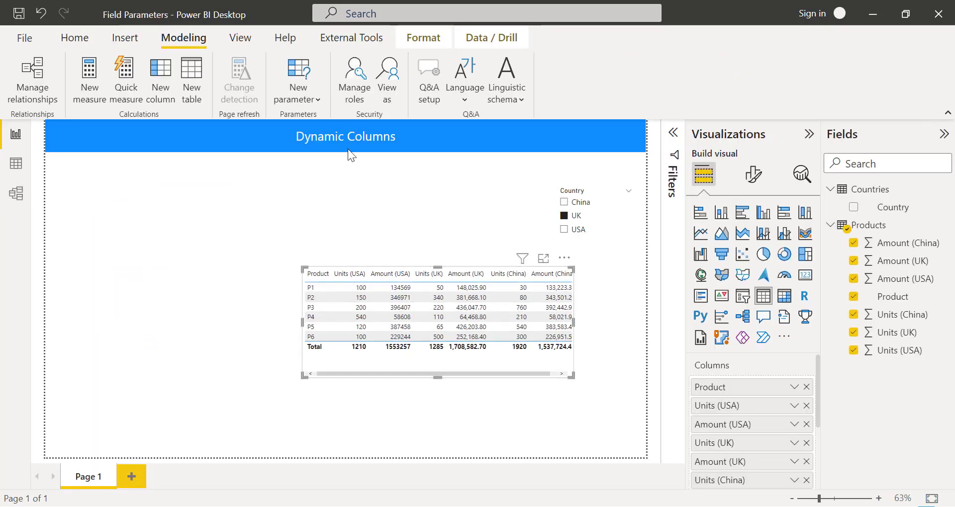
{"action": "left_click", "coordinate": [315, 102]}
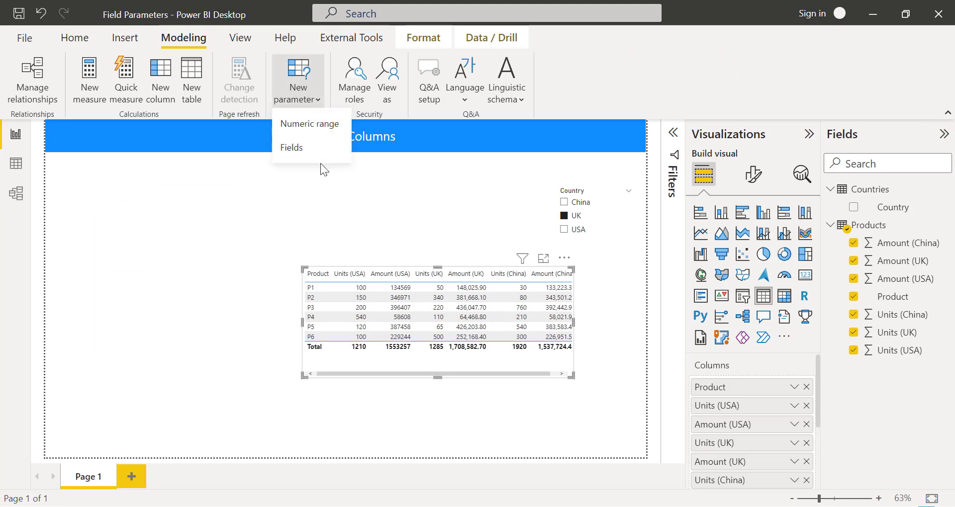
{"action": "left_click", "coordinate": [297, 148]}
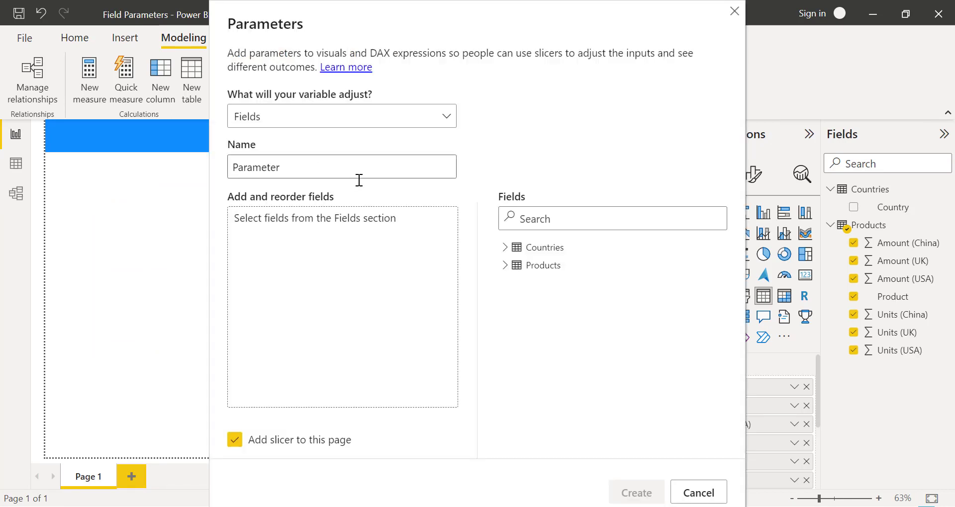
{"action": "left_click_drag", "start_coordinate": [309, 171], "coordinate": [215, 172]}
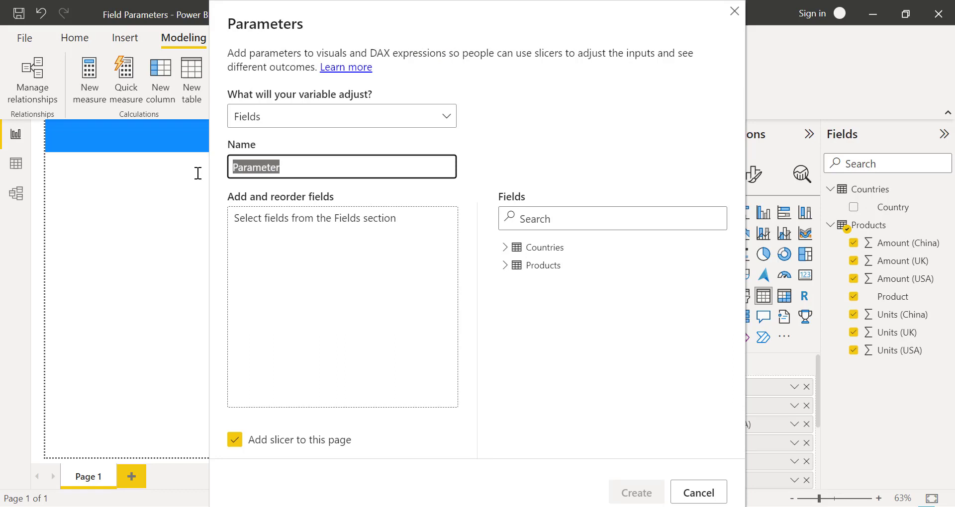
{"action": "type", "text": "FP_Country"}
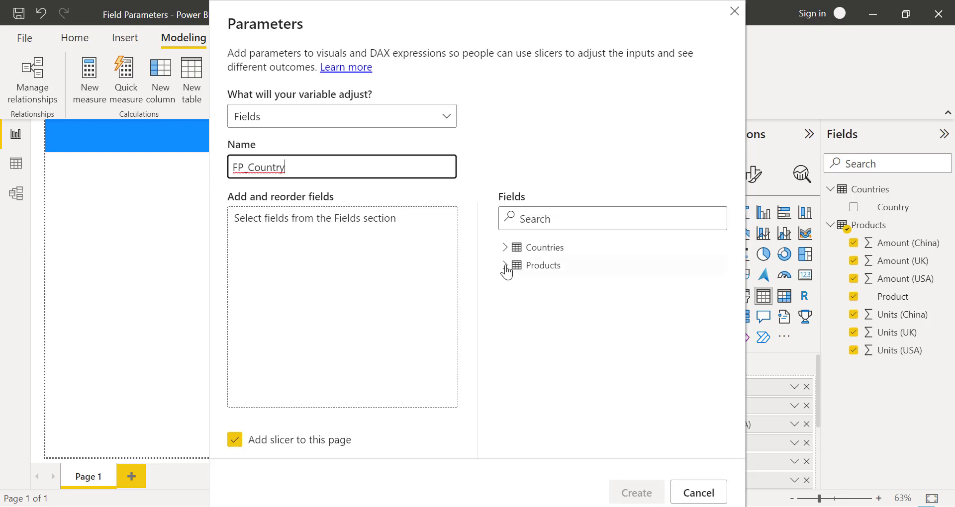
{"action": "left_click", "coordinate": [504, 267]}
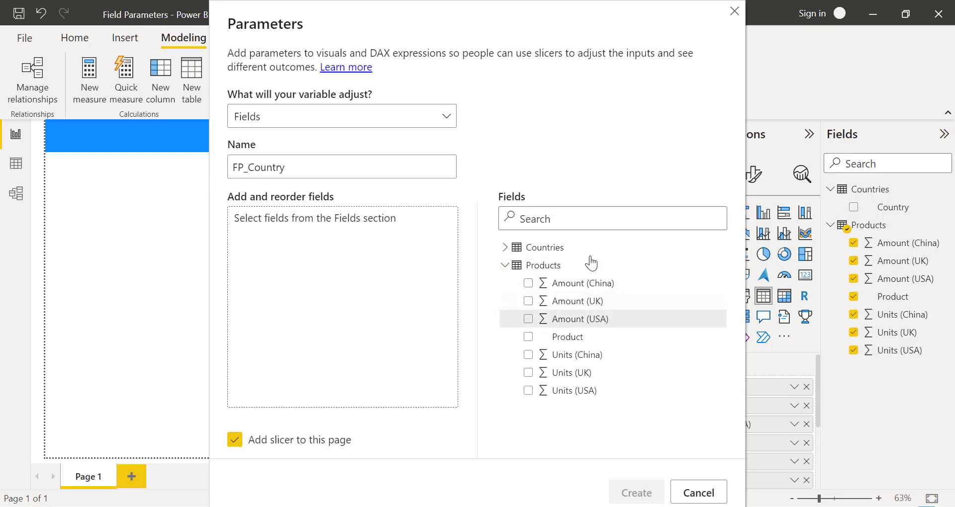
{"action": "left_click_drag", "start_coordinate": [504, 28], "coordinate": [592, 24]}
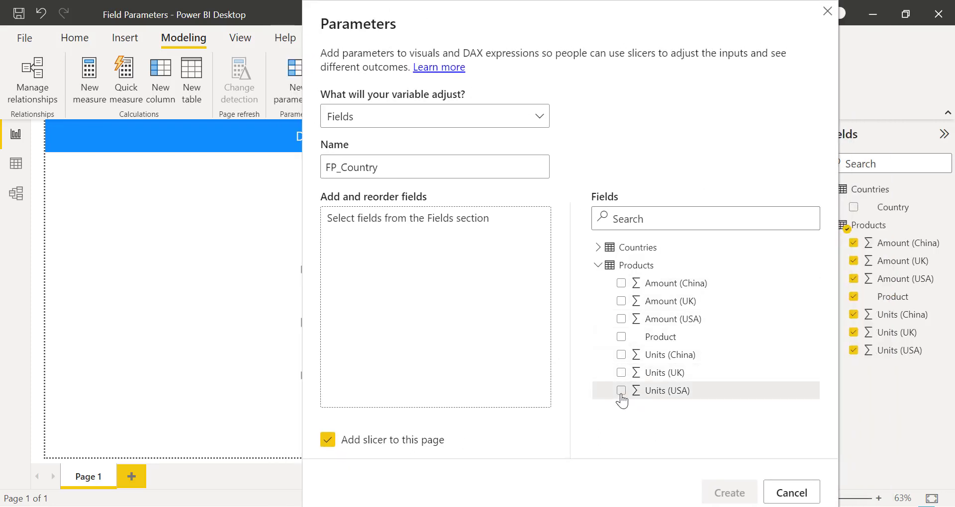
- Add Units and Amount for USA, UK and China, skip the slicer, and create the parameter
{"action": "left_click", "coordinate": [621, 391]}
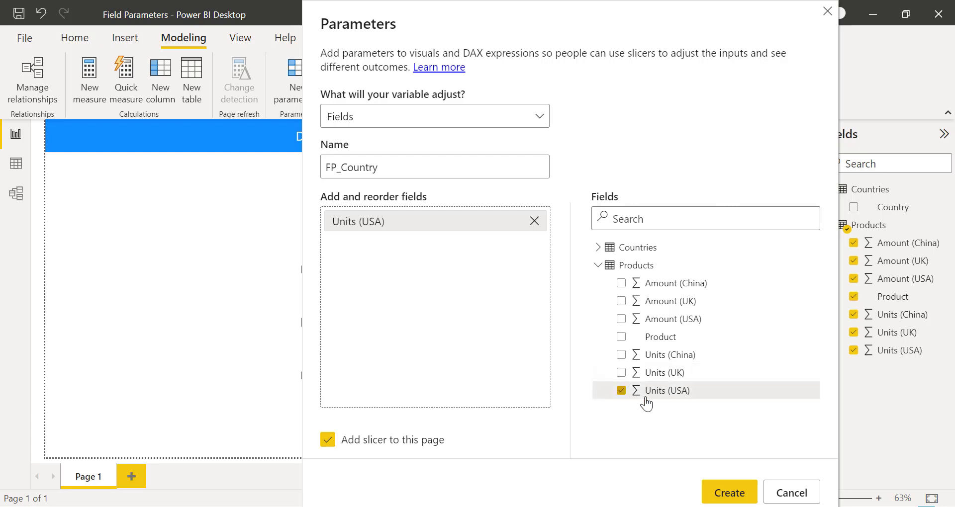
{"action": "left_click", "coordinate": [621, 318]}
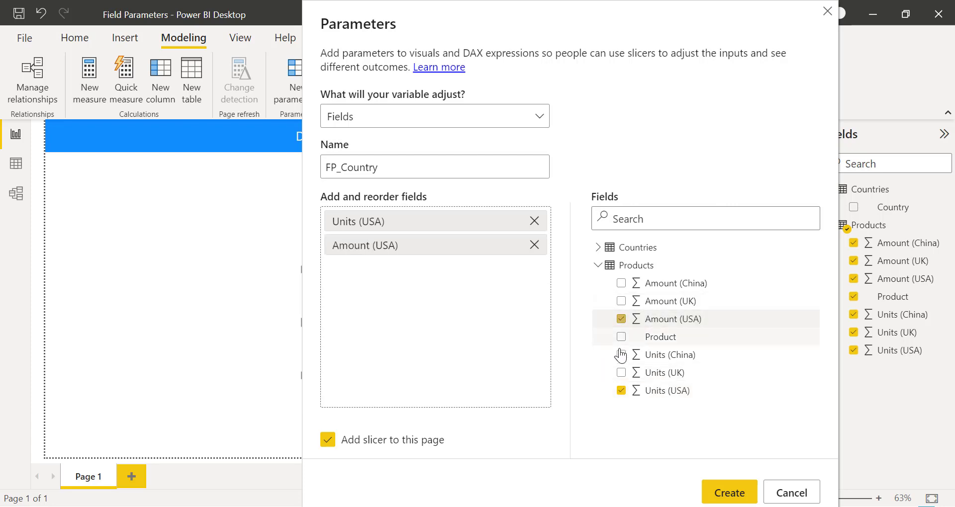
{"action": "left_click", "coordinate": [621, 374]}
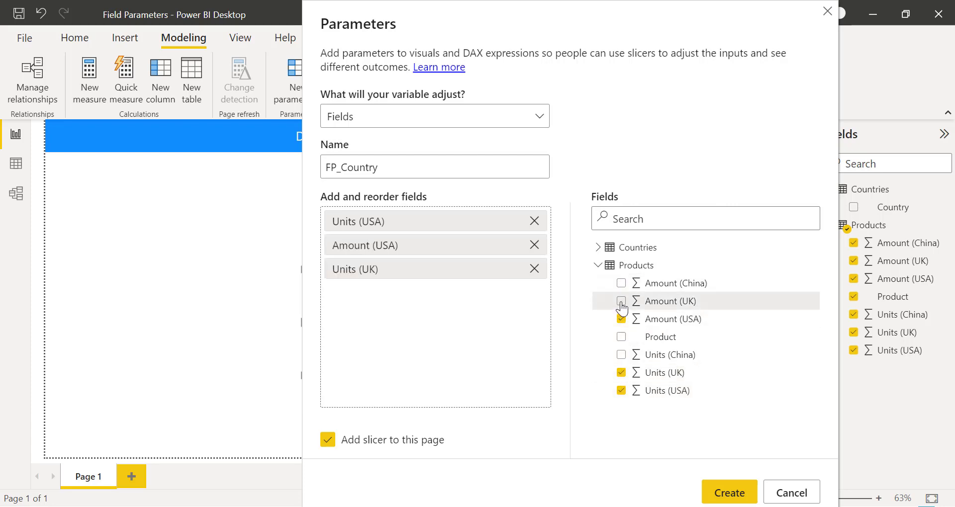
{"action": "left_click", "coordinate": [621, 302]}
{"action": "left_click", "coordinate": [621, 355]}
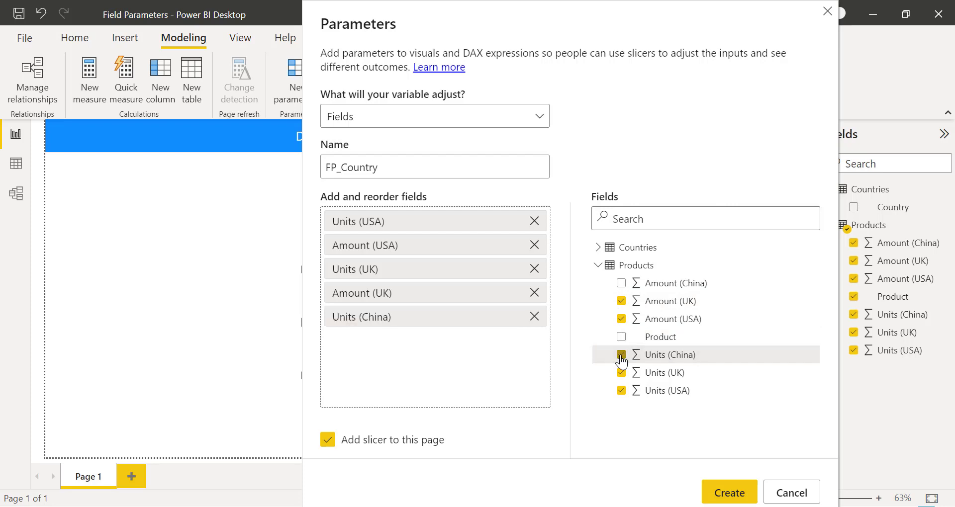
{"action": "left_click", "coordinate": [621, 284]}
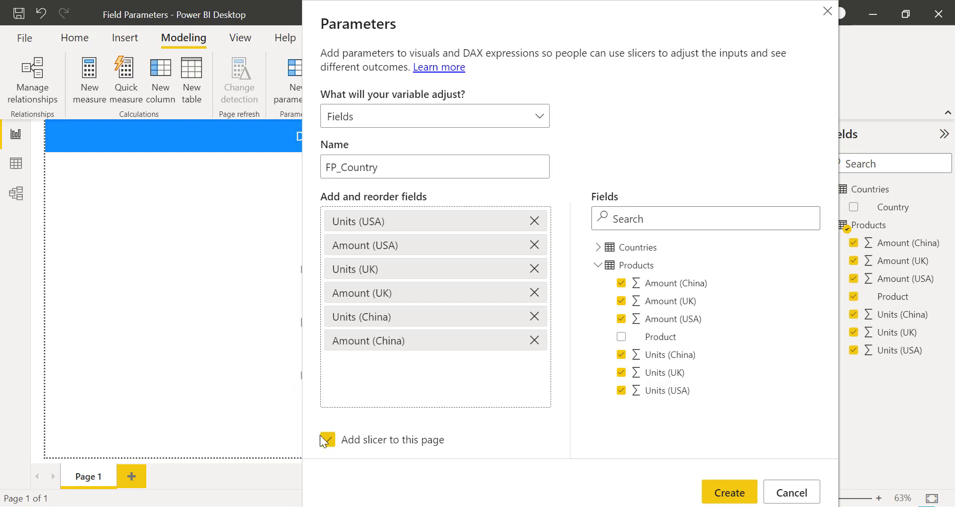
{"action": "left_click", "coordinate": [327, 446]}
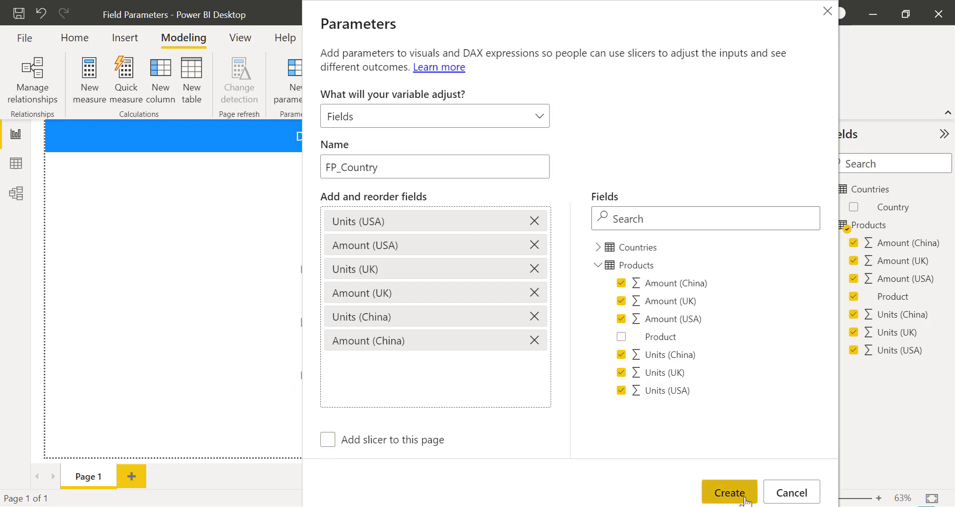
{"action": "left_click", "coordinate": [729, 492]}
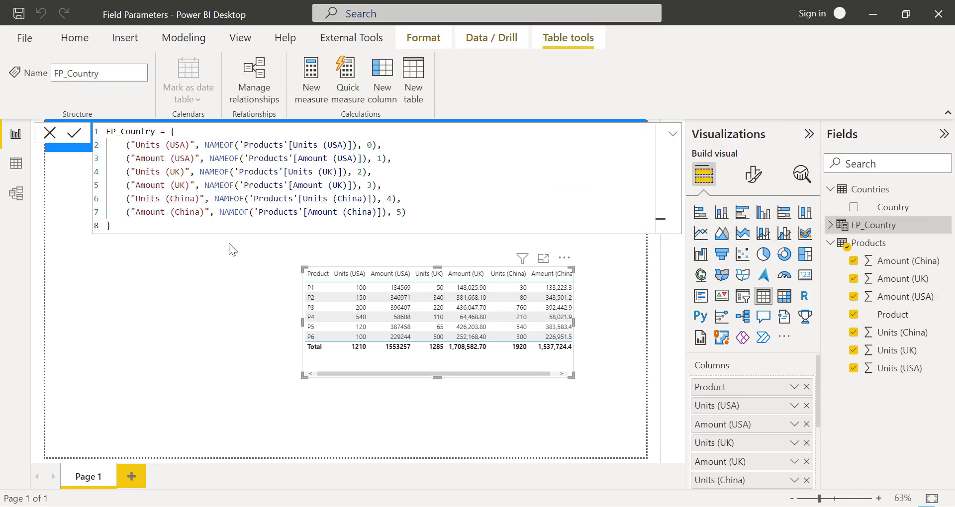
- Append "USA" as the country to the first two entries of the FP_Country formula
{"action": "left_click", "coordinate": [870, 226]}
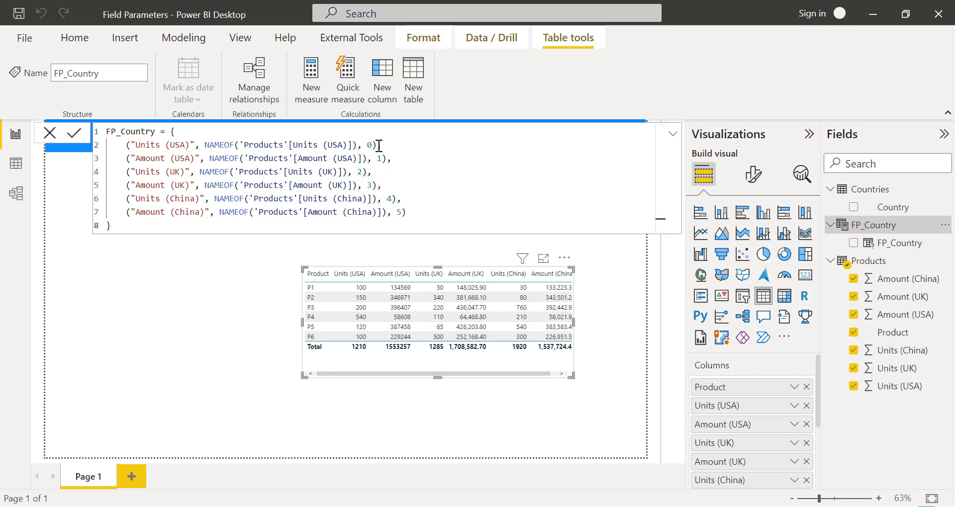
{"action": "left_click", "coordinate": [373, 145]}
{"action": "type", "text": "\"USA"}
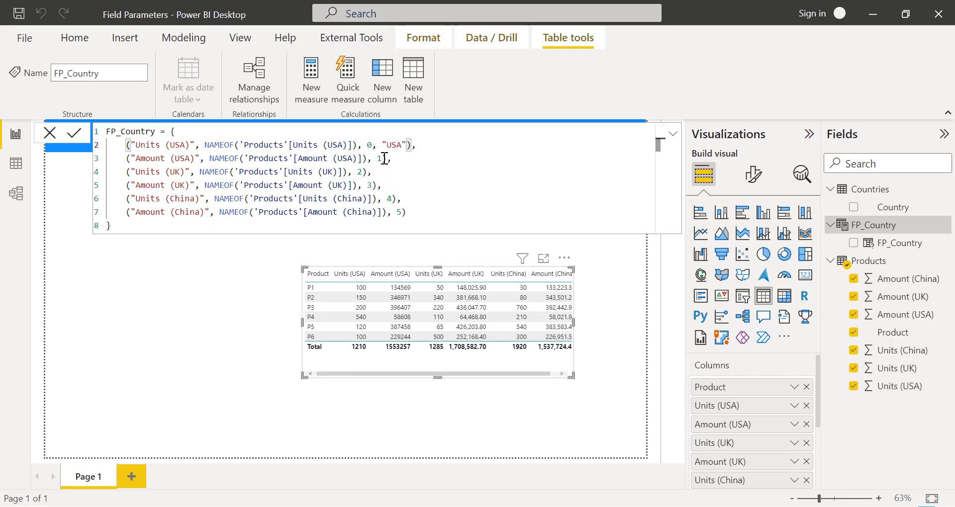
{"action": "left_click_drag", "start_coordinate": [407, 145], "coordinate": [379, 143]}
{"action": "key", "text": "ctrl+c"}
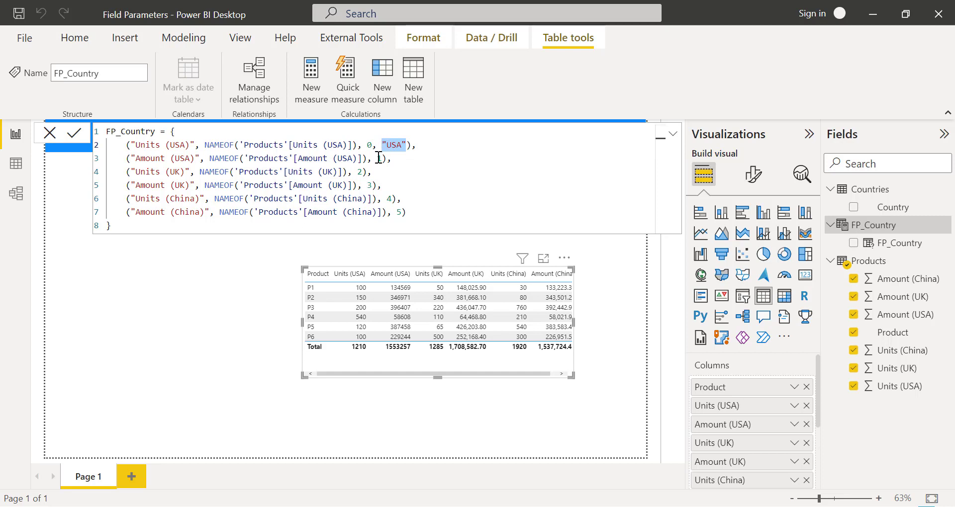
{"action": "left_click", "coordinate": [385, 158]}
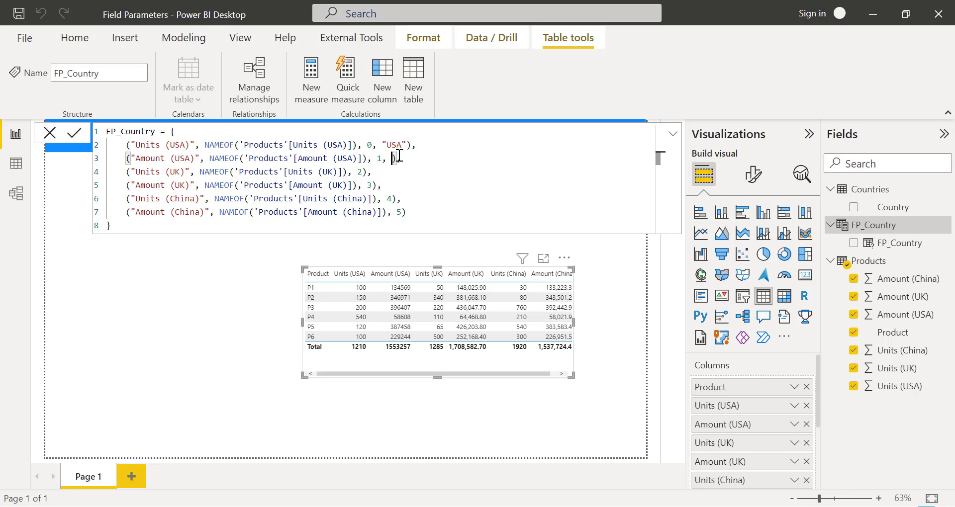
{"action": "type", "text": ","}
{"action": "key", "text": "ctrl+v"}
- Tag the next two entries "UK" and the last two "China", then commit the formula
{"action": "left_click", "coordinate": [362, 172]}
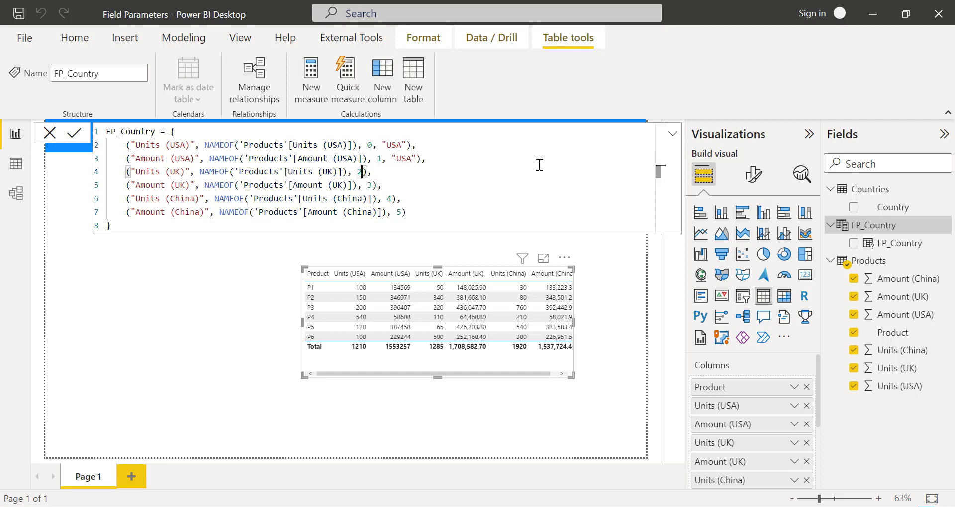
{"action": "type", "text": ", \"UK\""}
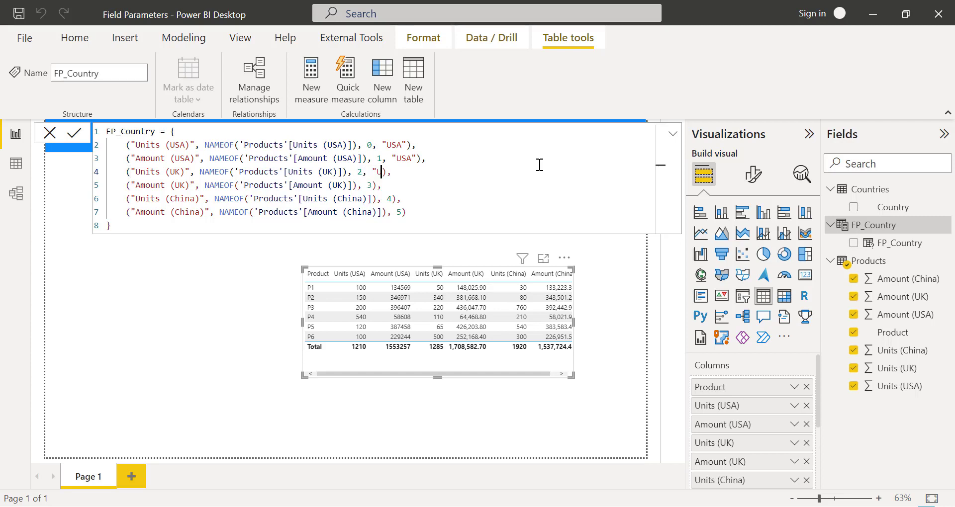
{"action": "left_click", "coordinate": [374, 184]}
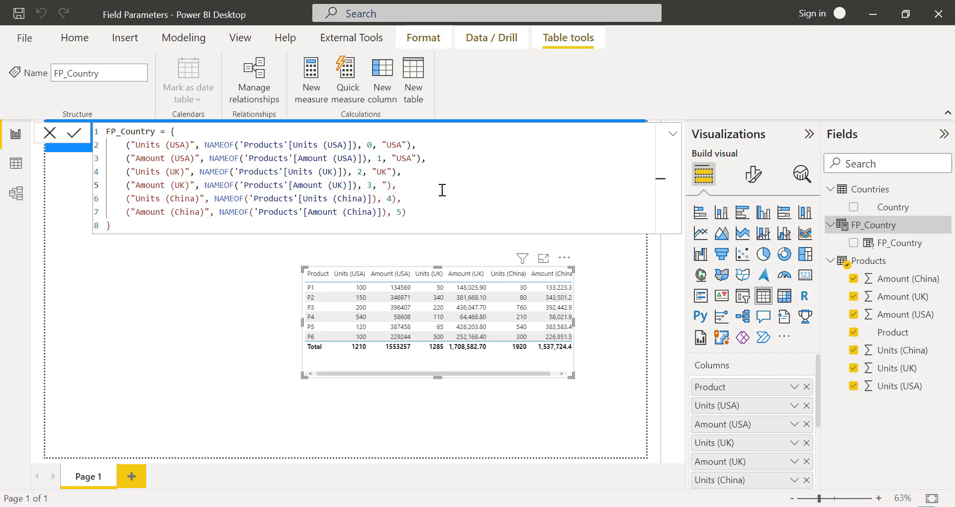
{"action": "type", "text": ", \"UK\""}
{"action": "double_click", "coordinate": [350, 198]}
{"action": "left_click", "coordinate": [396, 199]}
{"action": "type", "text": ","}
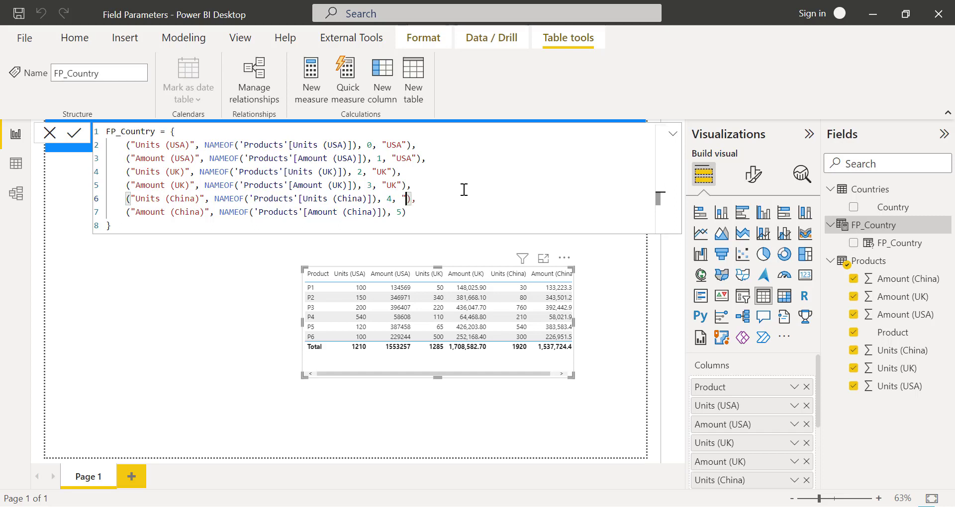
{"action": "type", "text": " \"China\""}
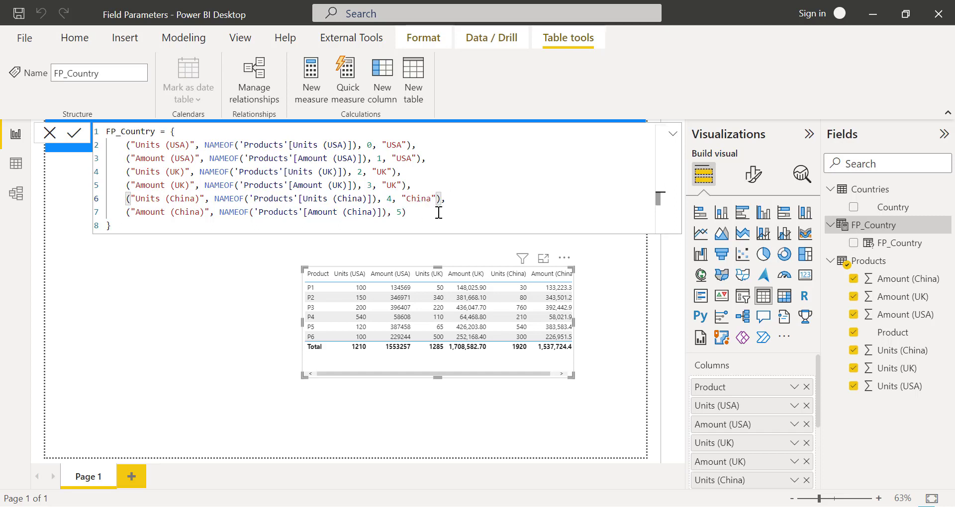
{"action": "left_click", "coordinate": [401, 212]}
{"action": "type", "text": "."}
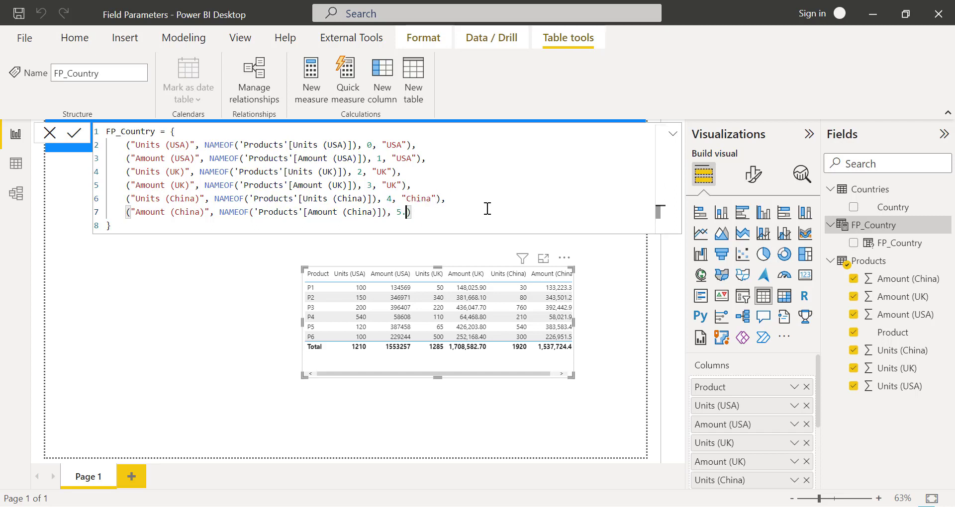
{"action": "type", "text": "\"China\""}
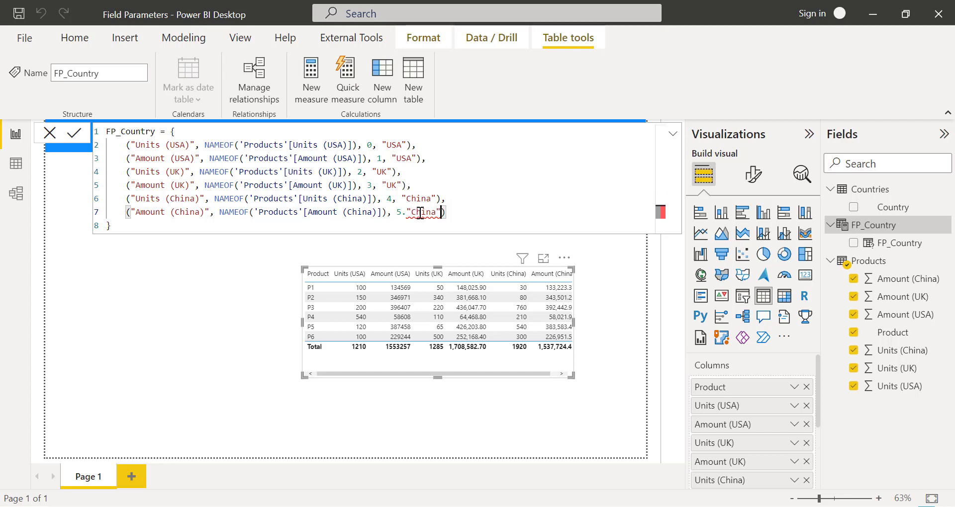
{"action": "key", "text": "Left"}
{"action": "key", "text": "Left"}
{"action": "key", "text": "Left"}
{"action": "key", "text": "Left"}
{"action": "key", "text": "Left"}
{"action": "key", "text": "Left"}
{"action": "key", "text": "Left"}
{"action": "key", "text": "BackSpace"}
{"action": "type", "text": ","}
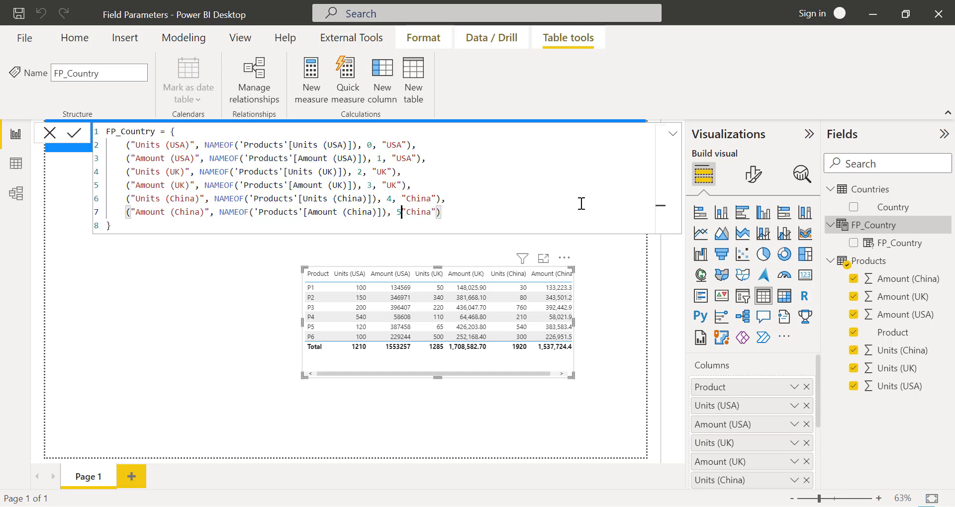
{"action": "left_click", "coordinate": [75, 133]}
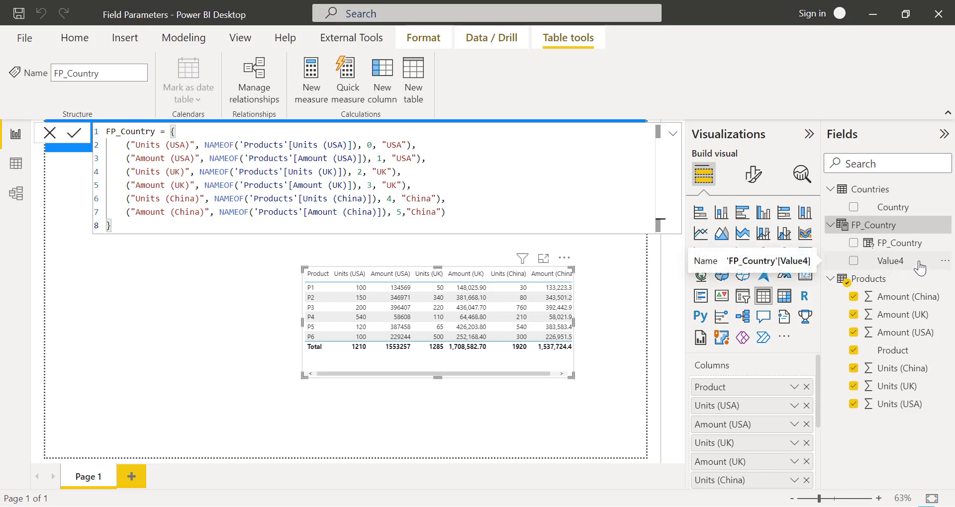
- In Data view, rename the FP_Country table's Value4 column to Country
{"action": "left_click", "coordinate": [16, 163]}
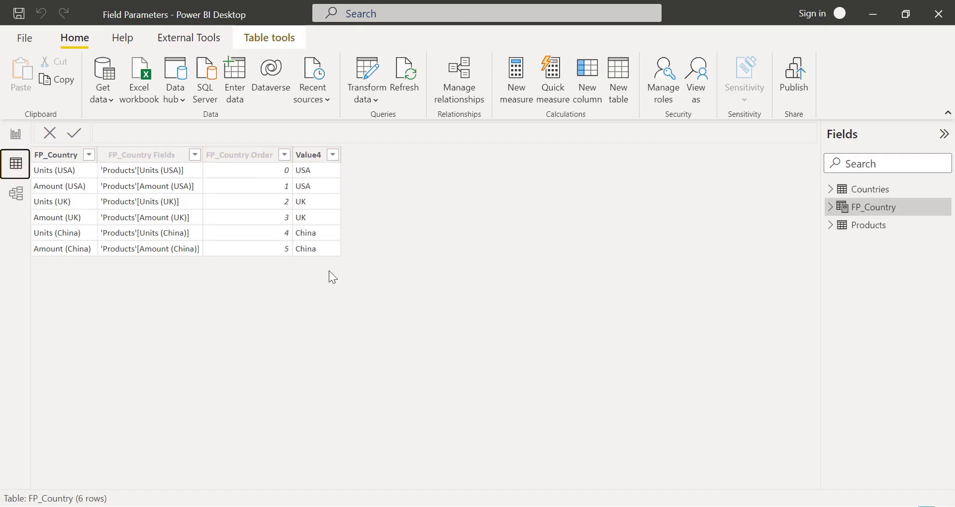
{"action": "left_click", "coordinate": [304, 158]}
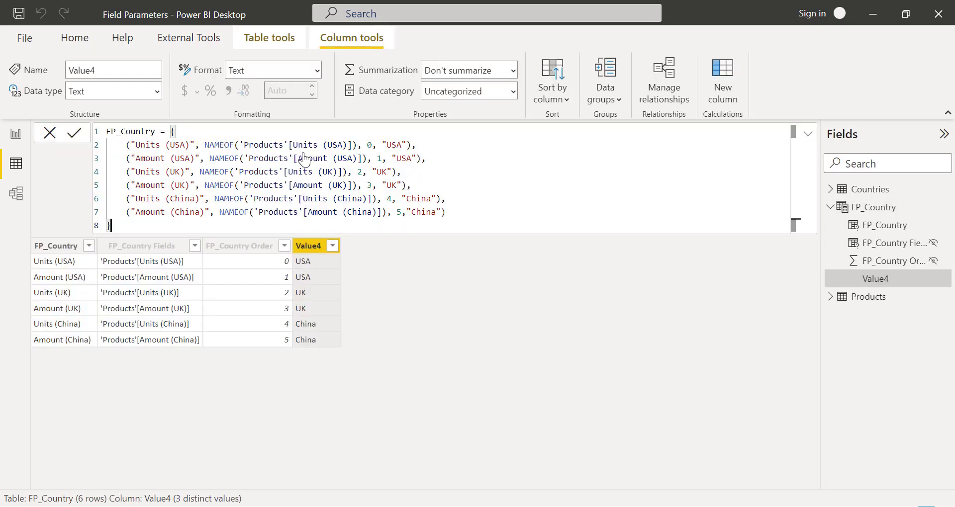
{"action": "double_click", "coordinate": [314, 253]}
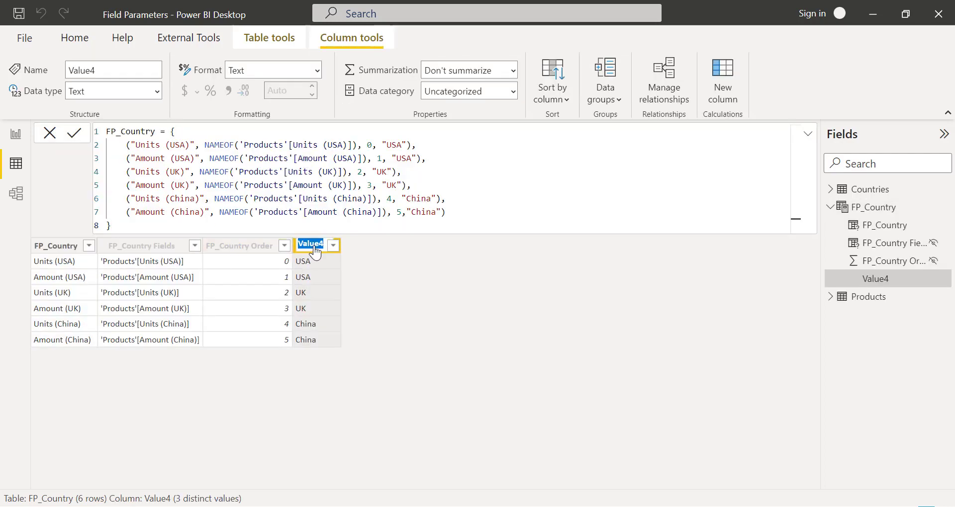
{"action": "type", "text": "Countr"}
{"action": "key", "text": "Escape"}
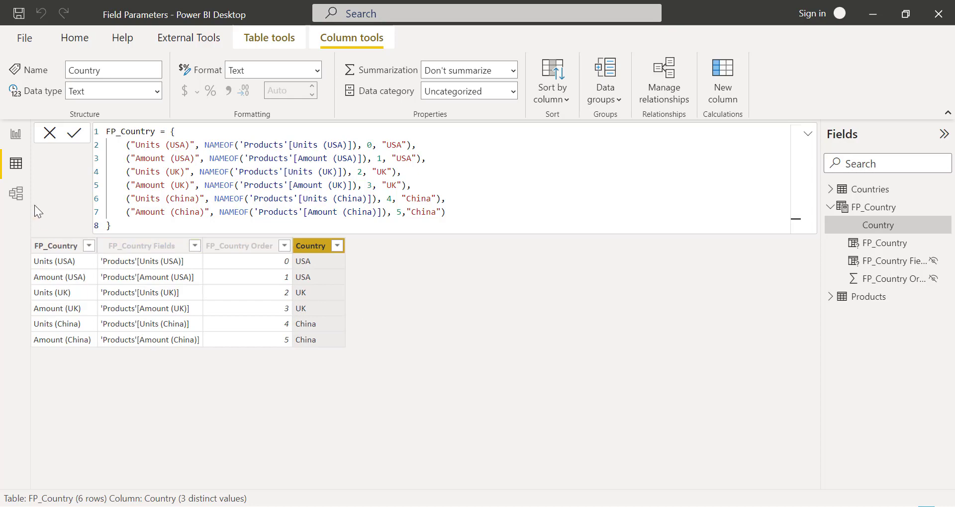
- Arrange the table cards and relate Countries[Country] to FP_Country[Country] as one-to-many
{"action": "left_click", "coordinate": [20, 199]}
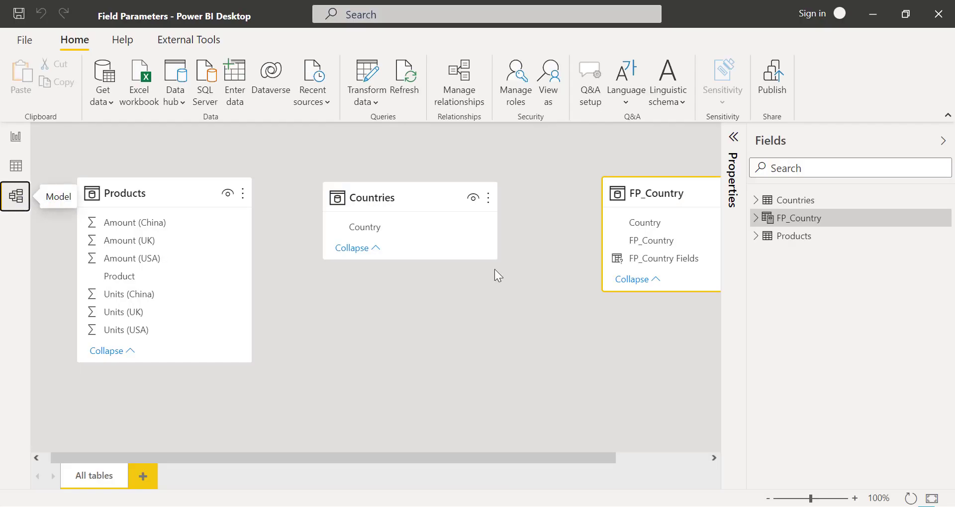
{"action": "left_click_drag", "start_coordinate": [382, 193], "coordinate": [359, 188]}
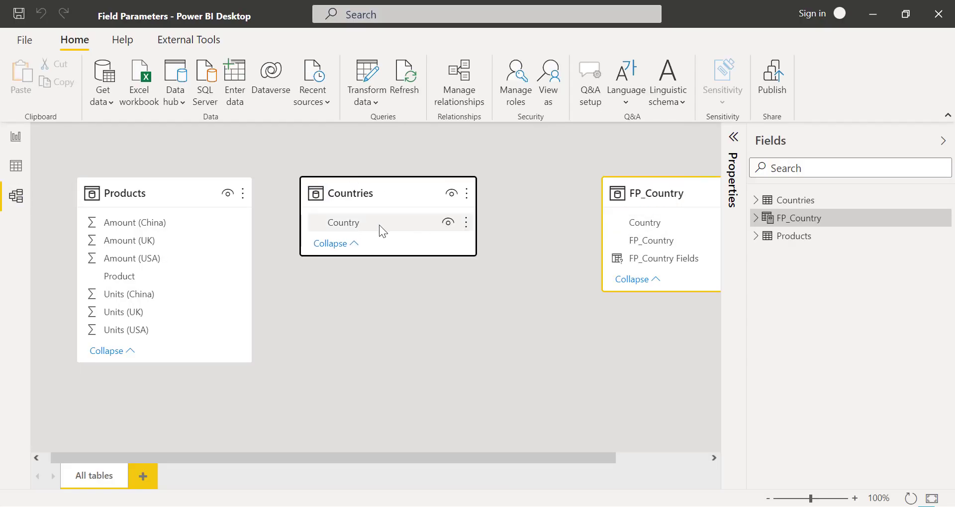
{"action": "left_click", "coordinate": [648, 202]}
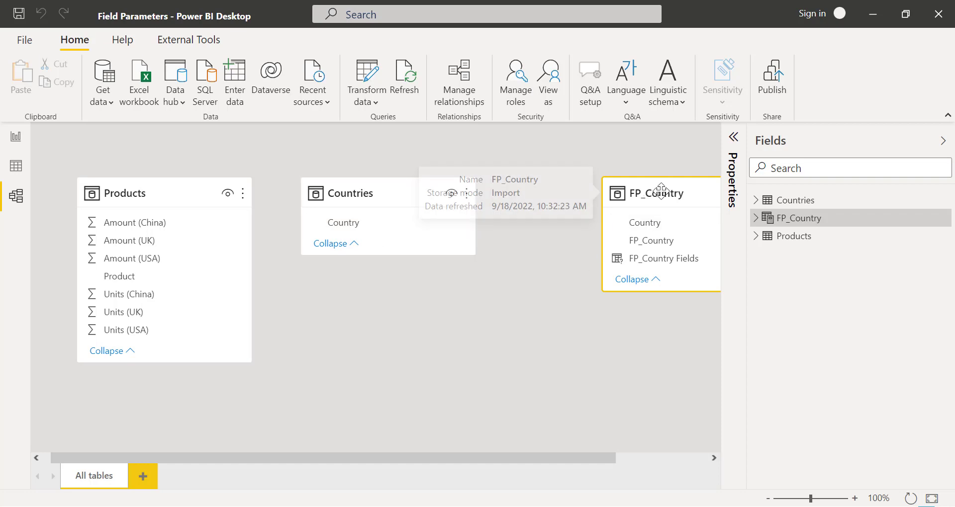
{"action": "left_click_drag", "start_coordinate": [659, 193], "coordinate": [613, 284]}
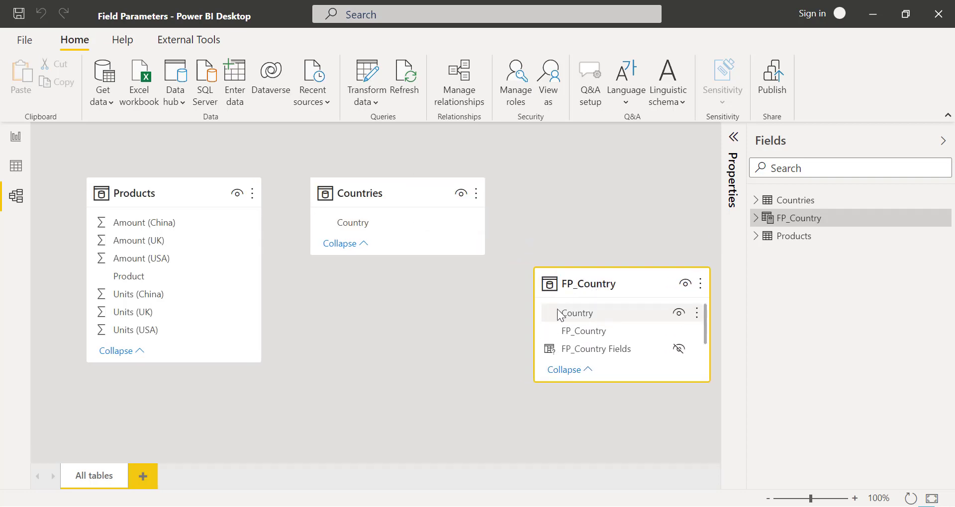
{"action": "left_click_drag", "start_coordinate": [353, 226], "coordinate": [582, 323]}
{"action": "left_click_drag", "start_coordinate": [365, 227], "coordinate": [565, 312]}
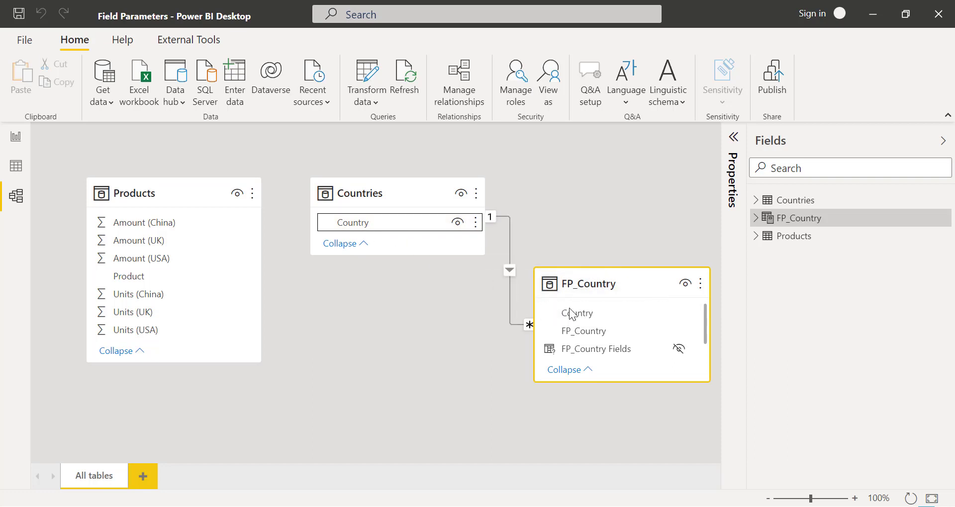
{"action": "left_click_drag", "start_coordinate": [370, 187], "coordinate": [361, 197]}
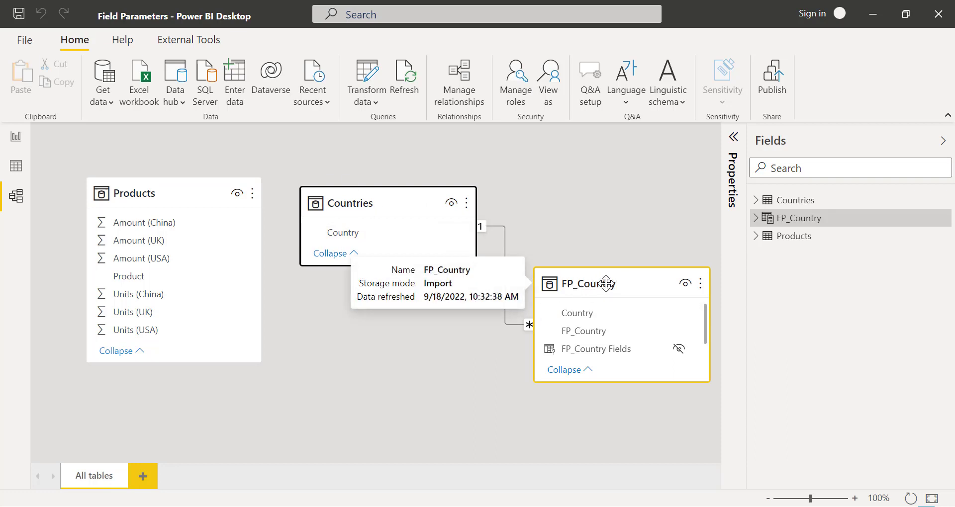
{"action": "left_click_drag", "start_coordinate": [608, 280], "coordinate": [598, 267]}
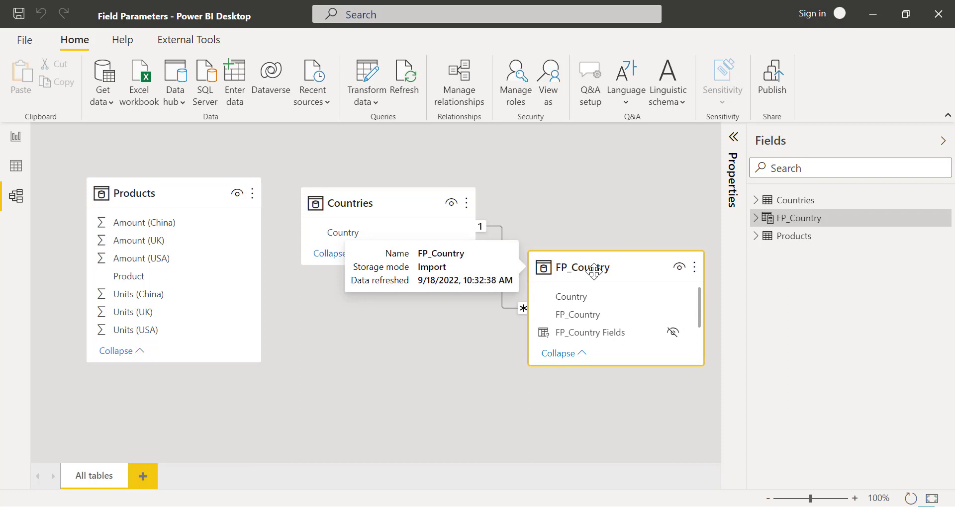
- Select USA in the Country slicer and widen the table so every column shows fully
{"action": "left_click", "coordinate": [18, 138]}
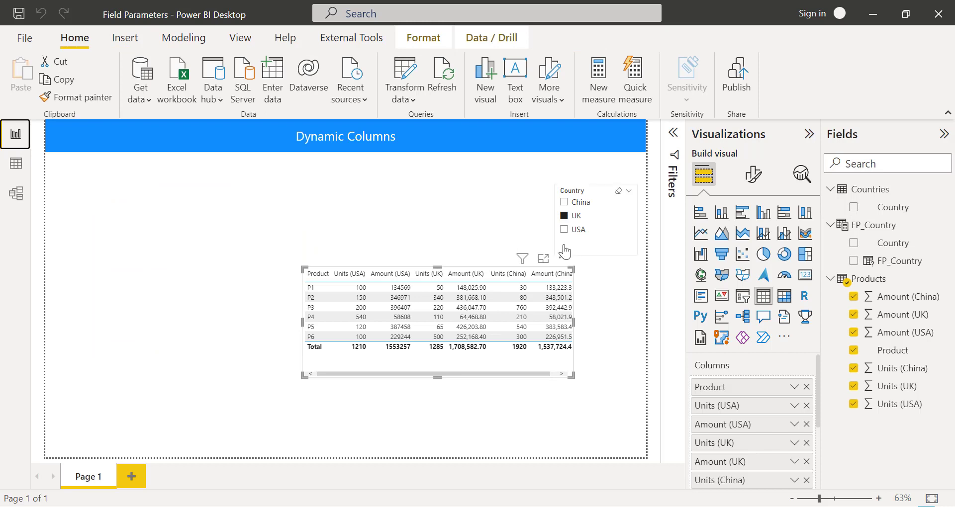
{"action": "left_click", "coordinate": [156, 245]}
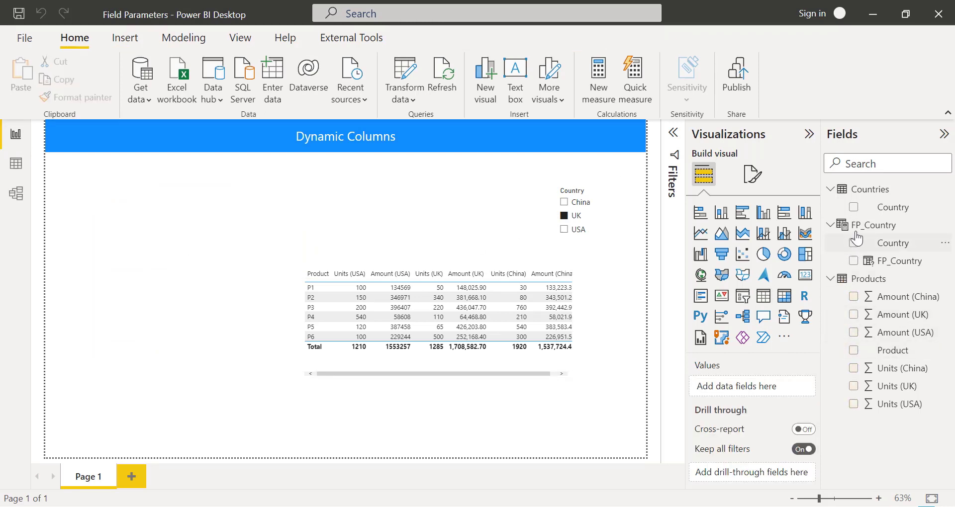
{"action": "left_click", "coordinate": [853, 208]}
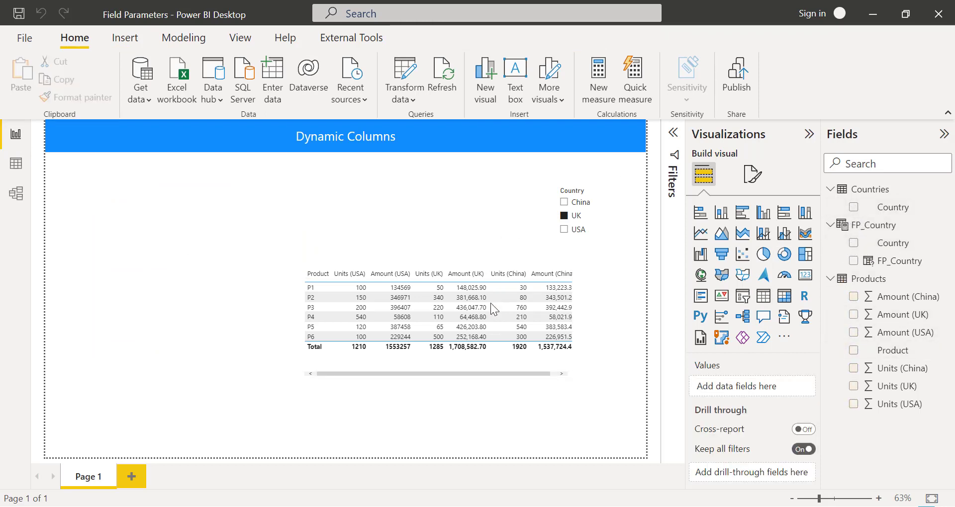
{"action": "left_click", "coordinate": [447, 361]}
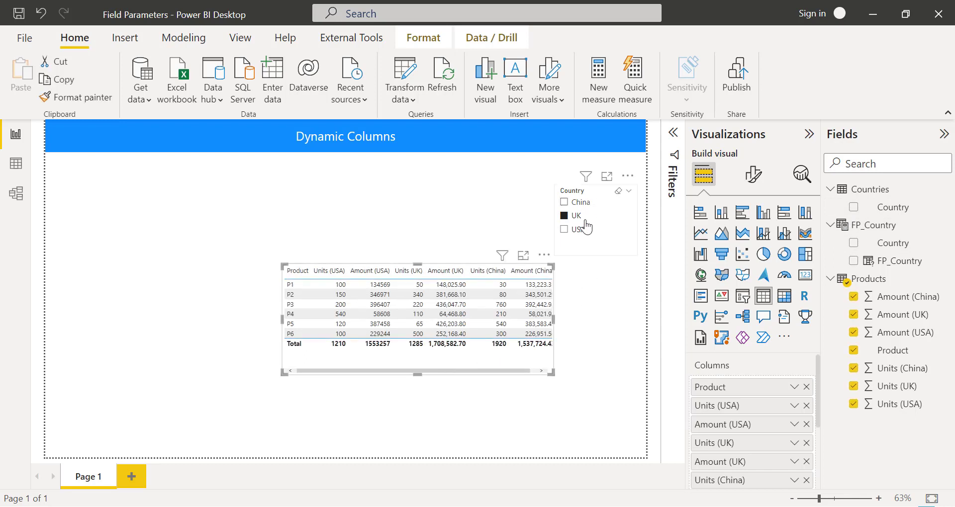
{"action": "left_click", "coordinate": [587, 262]}
{"action": "left_click", "coordinate": [600, 235]}
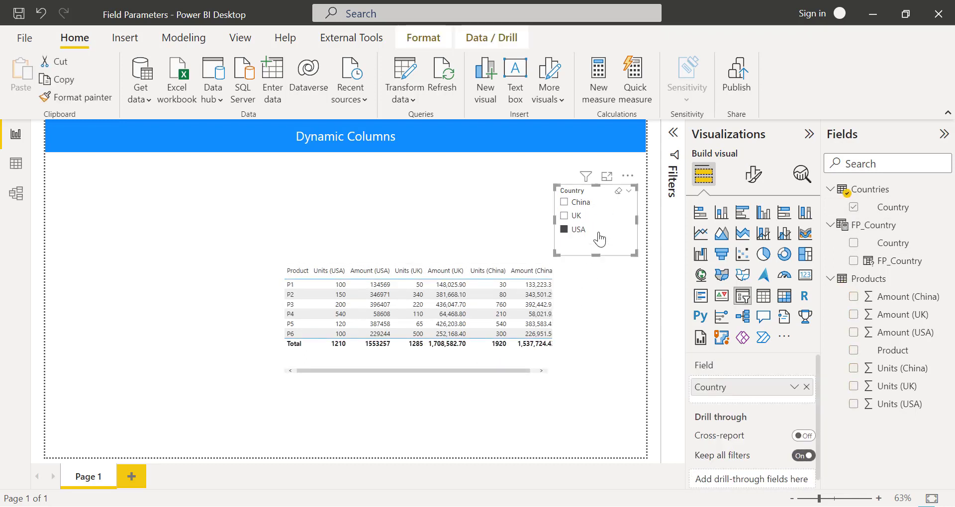
{"action": "left_click_drag", "start_coordinate": [469, 358], "coordinate": [424, 364]}
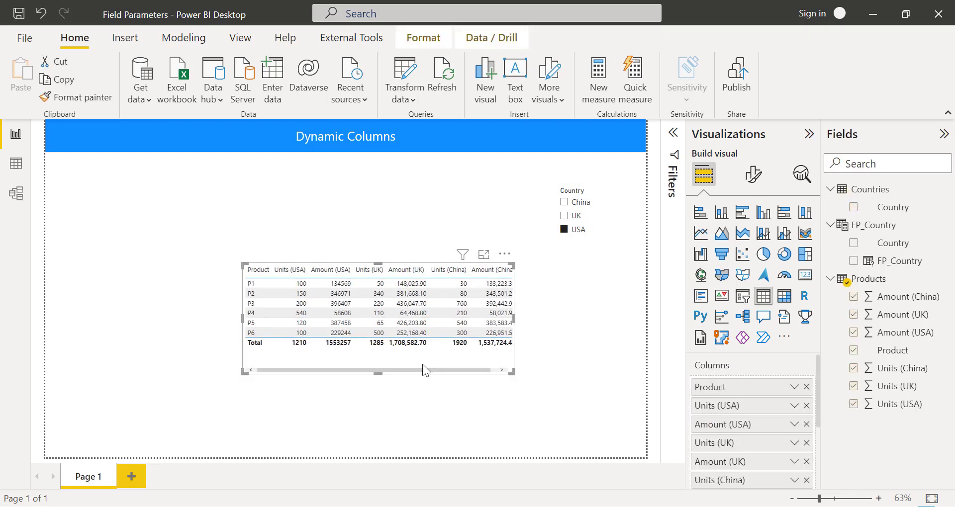
{"action": "left_click_drag", "start_coordinate": [511, 371], "coordinate": [555, 374]}
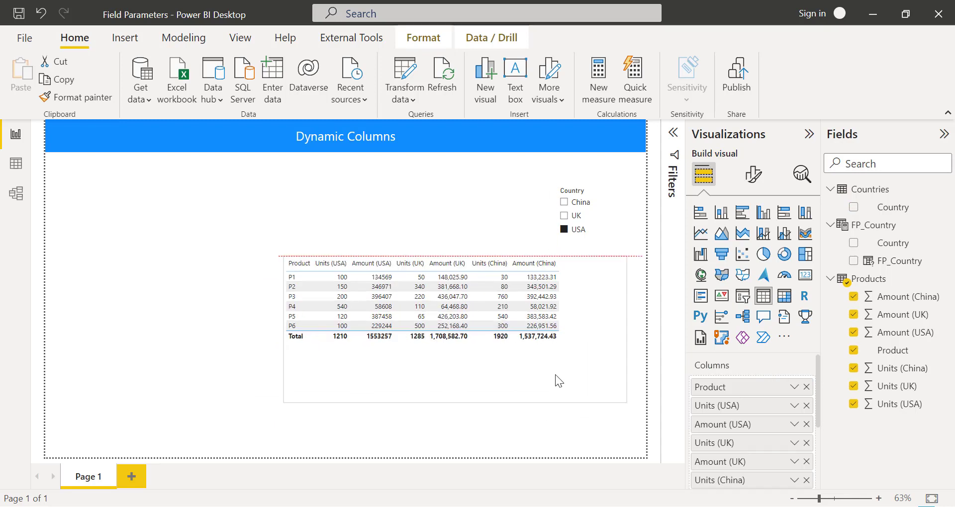
- Replace the table's six Units and Amount columns with the FP_Country parameter, keeping Product
{"action": "left_click", "coordinate": [806, 406]}
{"action": "left_click", "coordinate": [806, 406]}
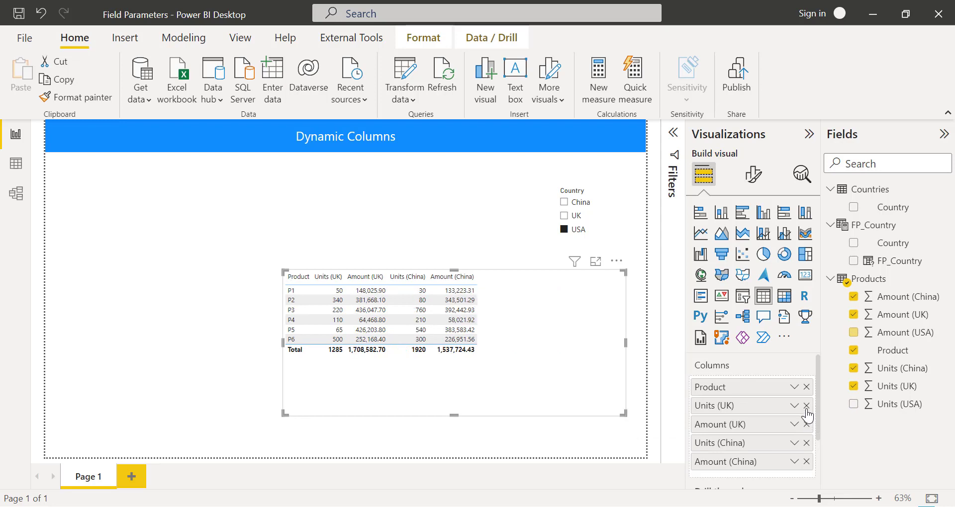
{"action": "left_click", "coordinate": [806, 406]}
{"action": "left_click", "coordinate": [806, 406]}
{"action": "left_click", "coordinate": [806, 405]}
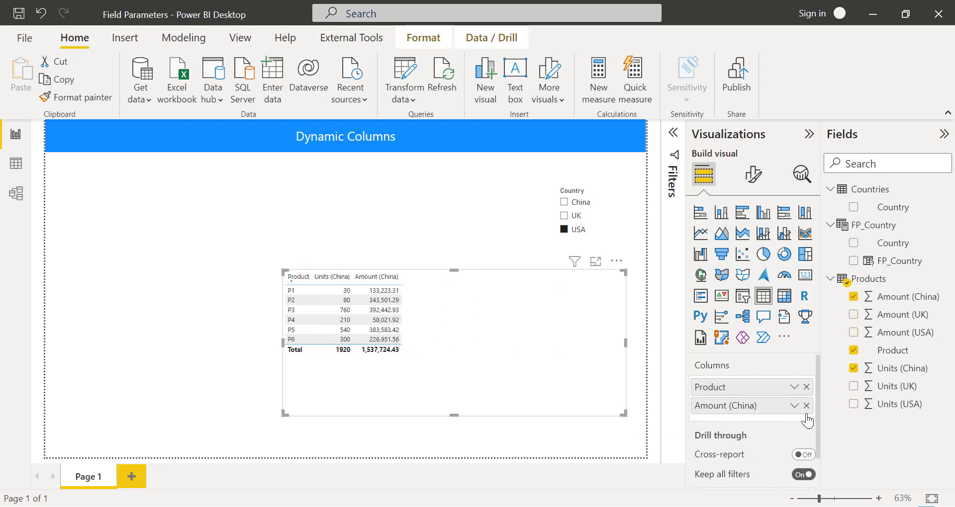
{"action": "left_click", "coordinate": [806, 405]}
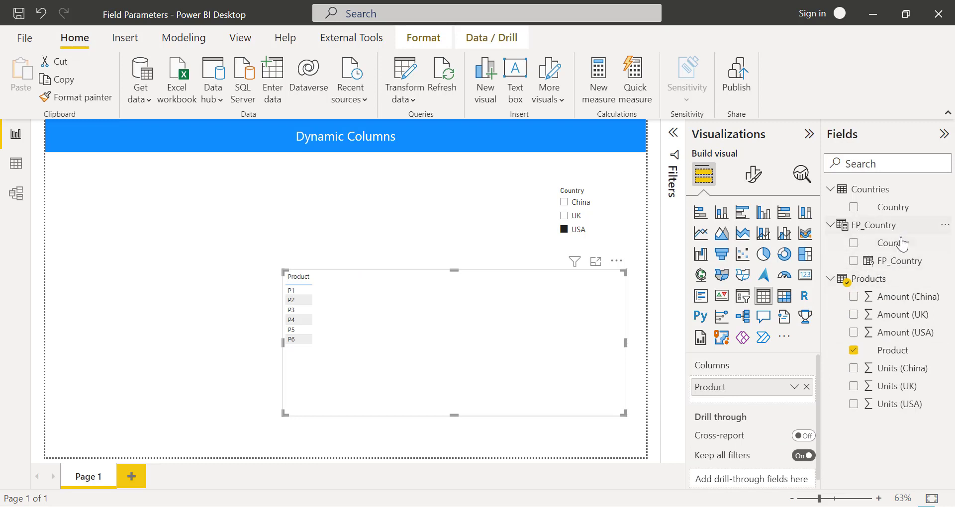
{"action": "left_click_drag", "start_coordinate": [908, 266], "coordinate": [751, 401]}
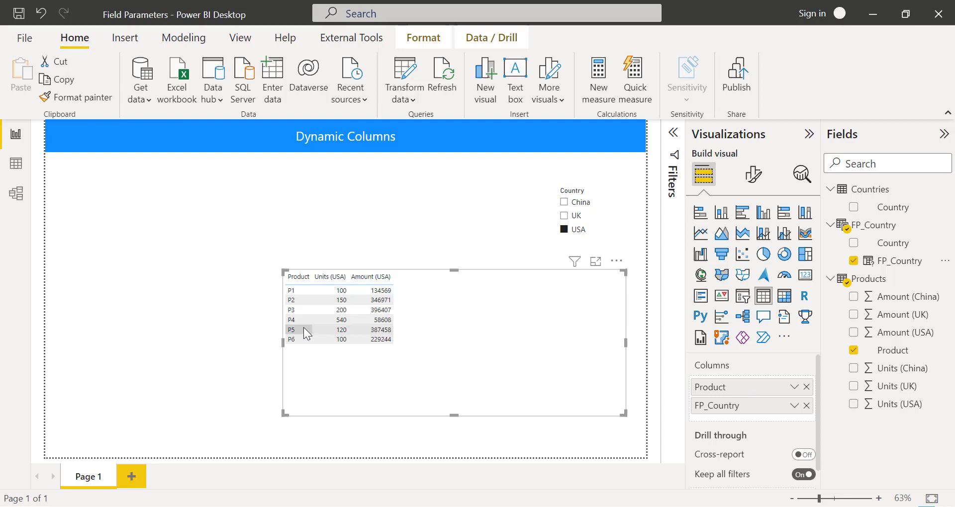
- Switch the Country slicer from USA to China and confirm the table lists Units (China) and Amount (China)
{"action": "left_click", "coordinate": [565, 231]}
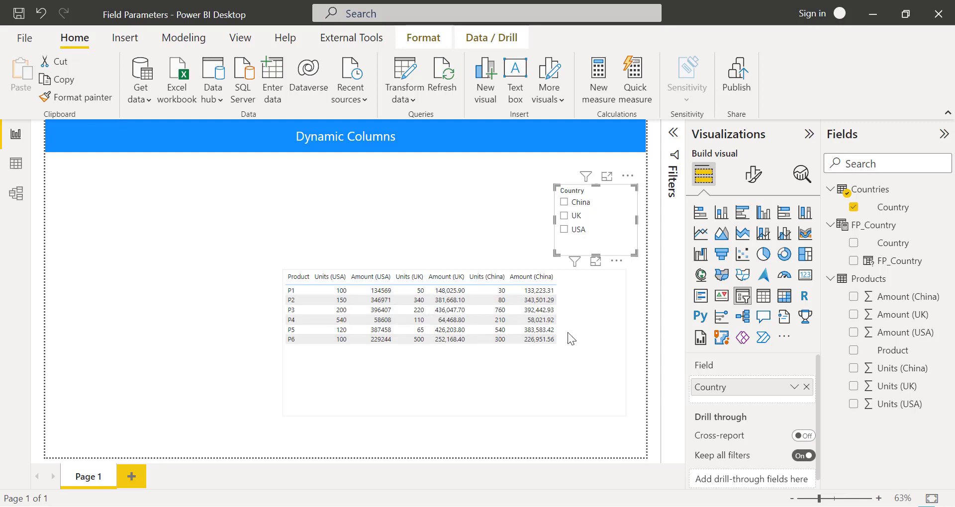
{"action": "left_click", "coordinate": [565, 203]}
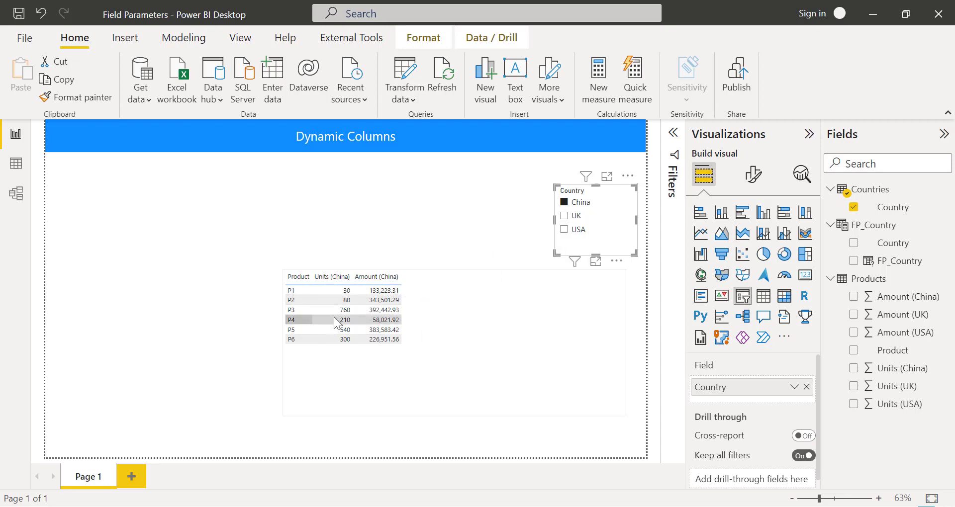
{"action": "left_click", "coordinate": [436, 329]}
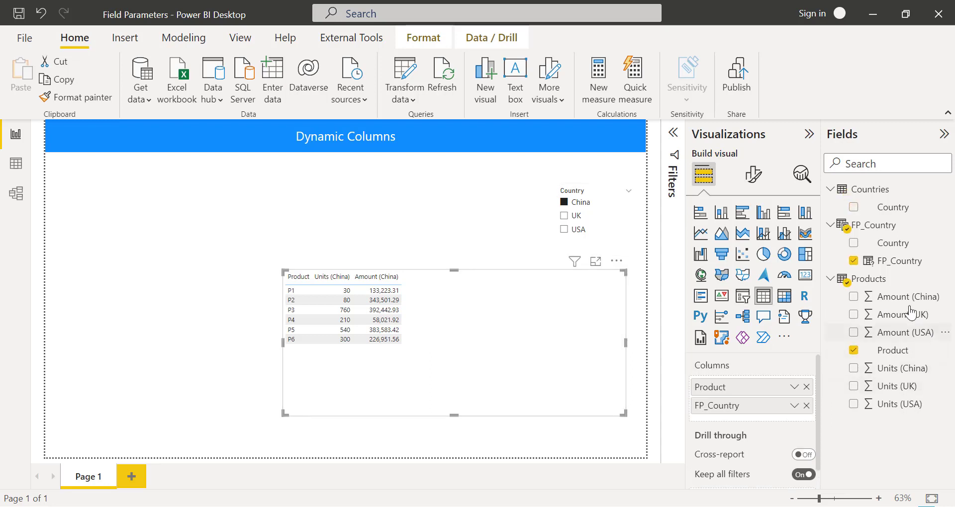